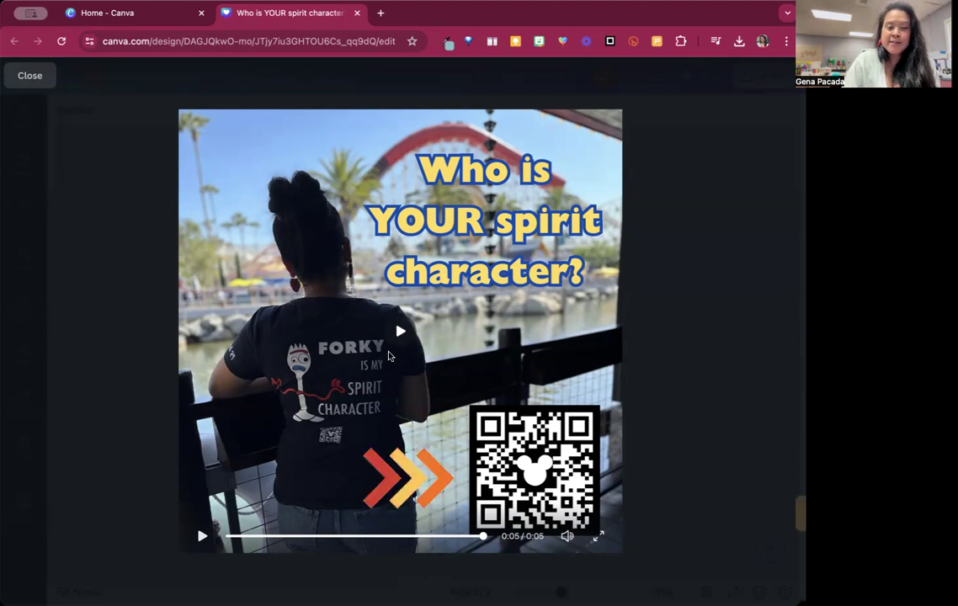
# Replay the finished 5-second 'Who is YOUR spirit character?' post preview.
pyautogui.click(391, 353)
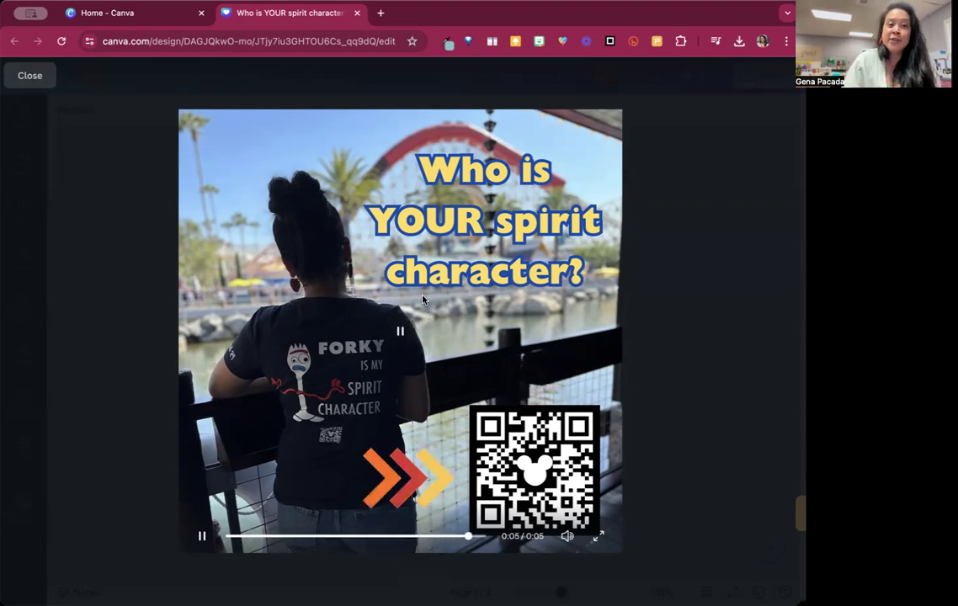
# Return to the Canva home page and begin creating a new Instagram Post design.
pyautogui.click(150, 15)
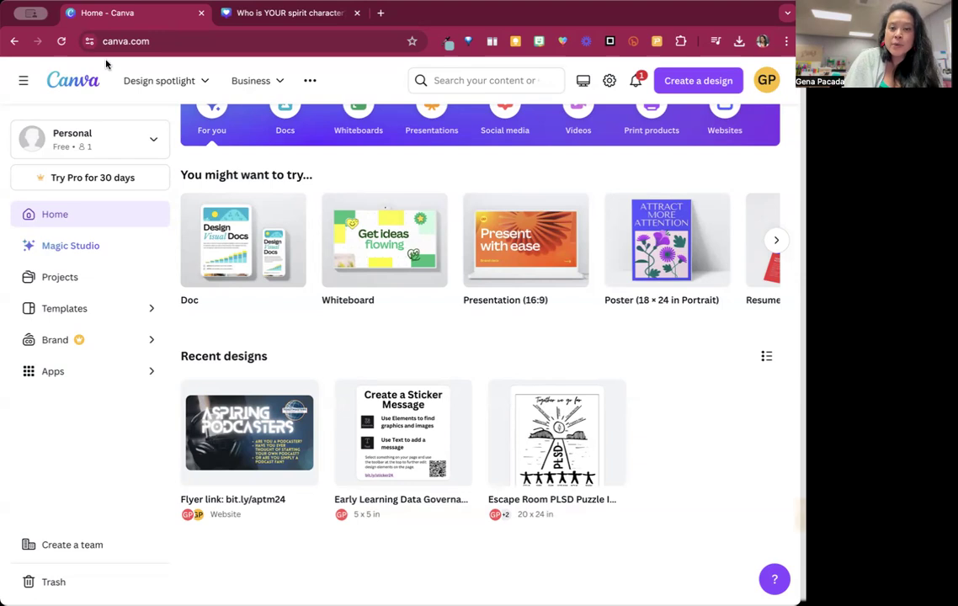
pyautogui.click(686, 81)
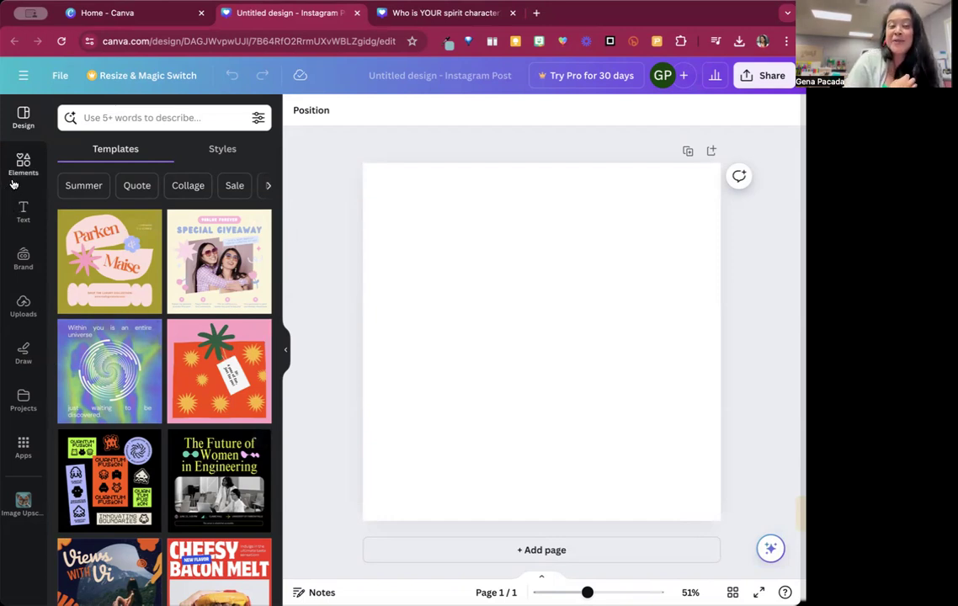
# Upload the Forky-shirt photo, add it to the page and enlarge it to near full height.
pyautogui.click(37, 166)
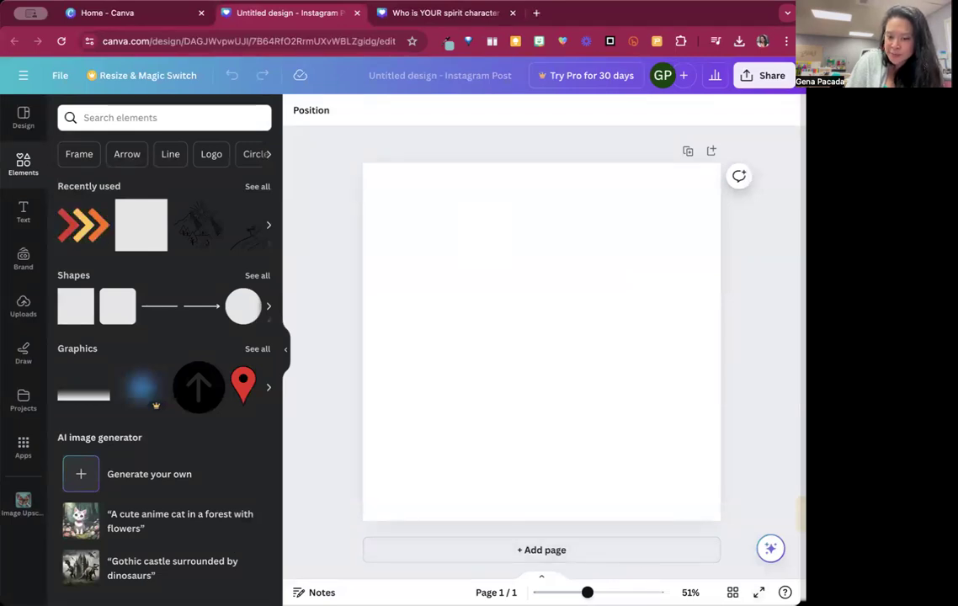
pyautogui.moveTo(701, 509); pyautogui.dragTo(478, 315)
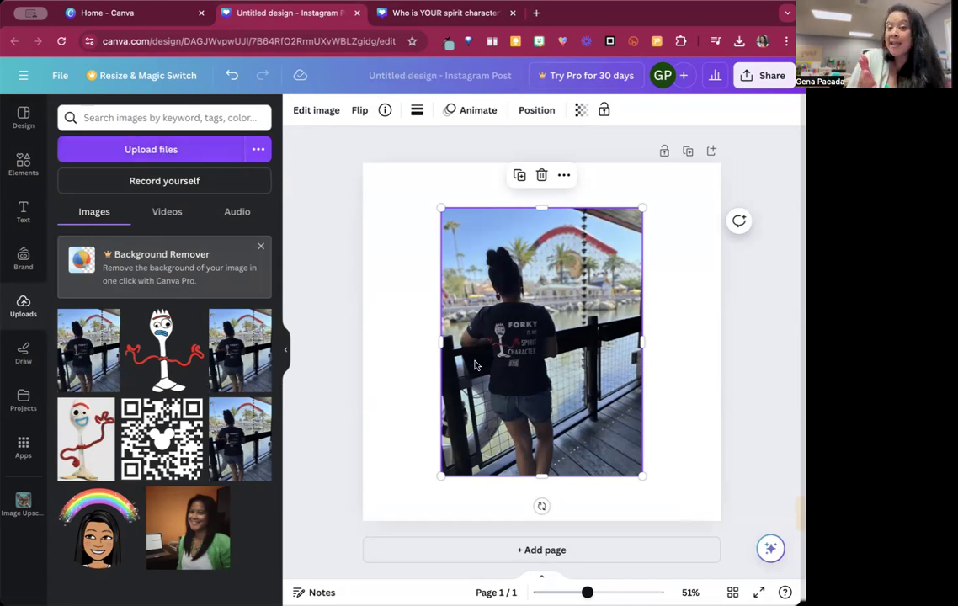
pyautogui.moveTo(642, 207); pyautogui.dragTo(687, 175)
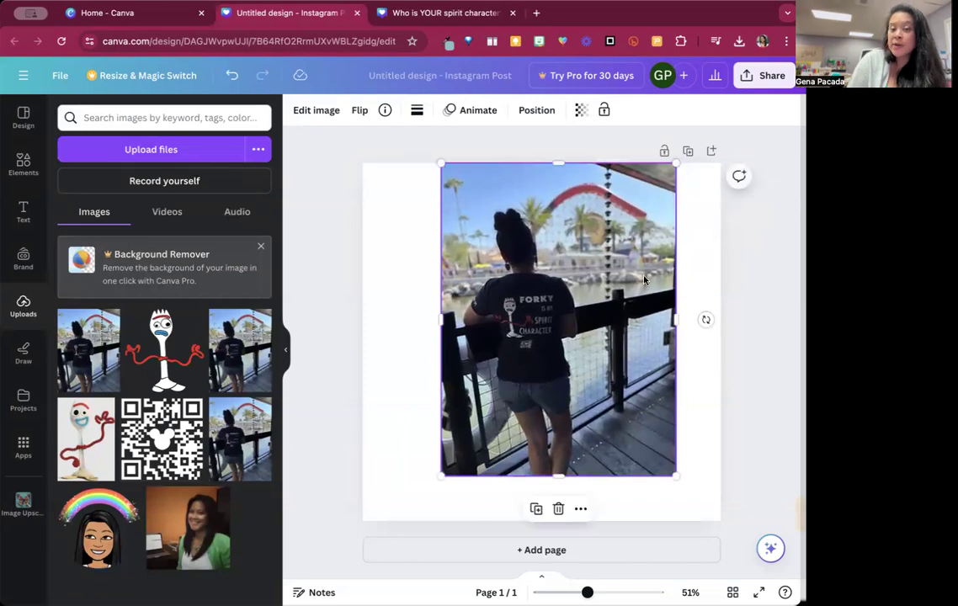
# Set the Forky photo as the page background, zoomed in and shifted slightly up within the crop.
pyautogui.rightClick(603, 243)
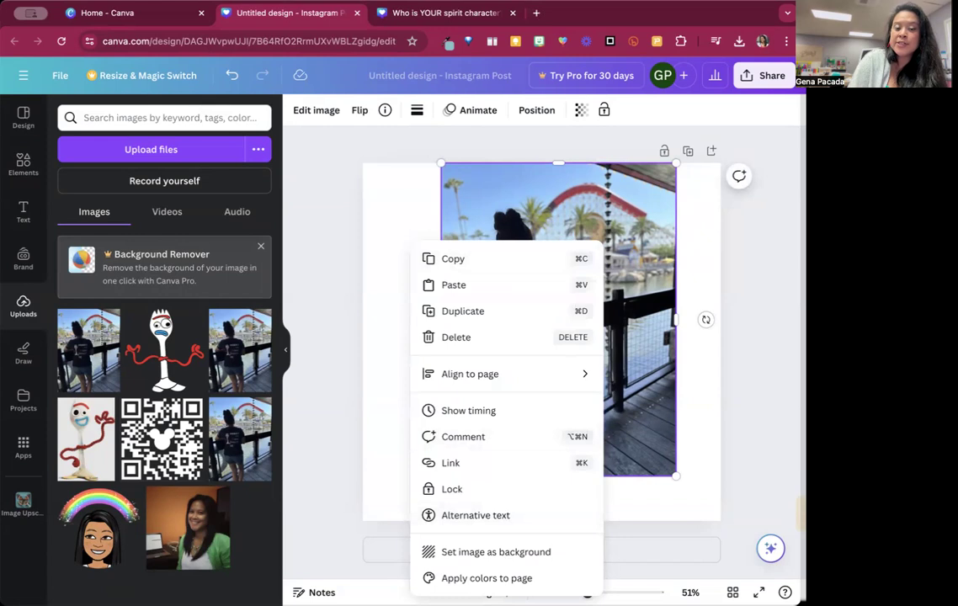
pyautogui.click(457, 552)
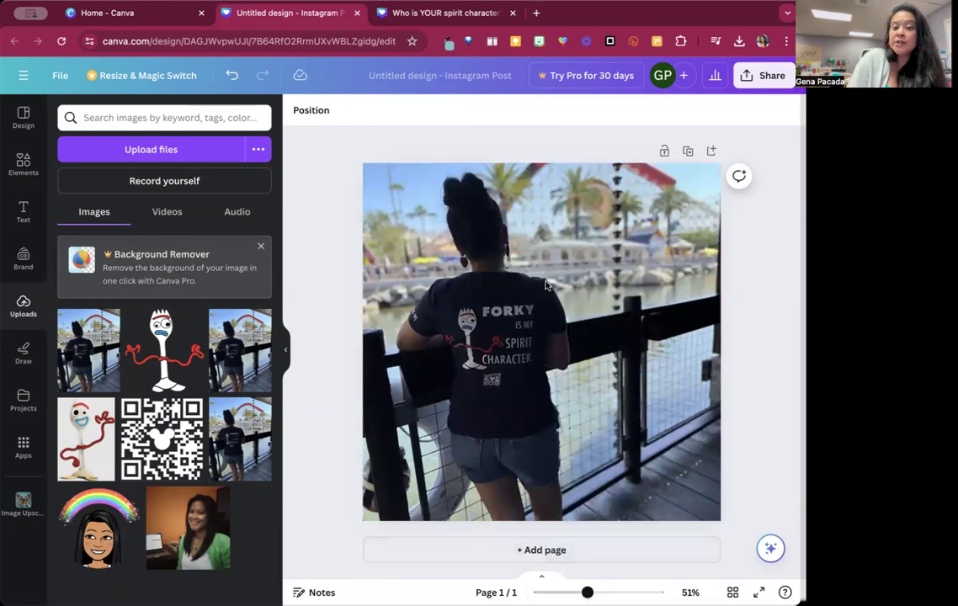
pyautogui.doubleClick(519, 225)
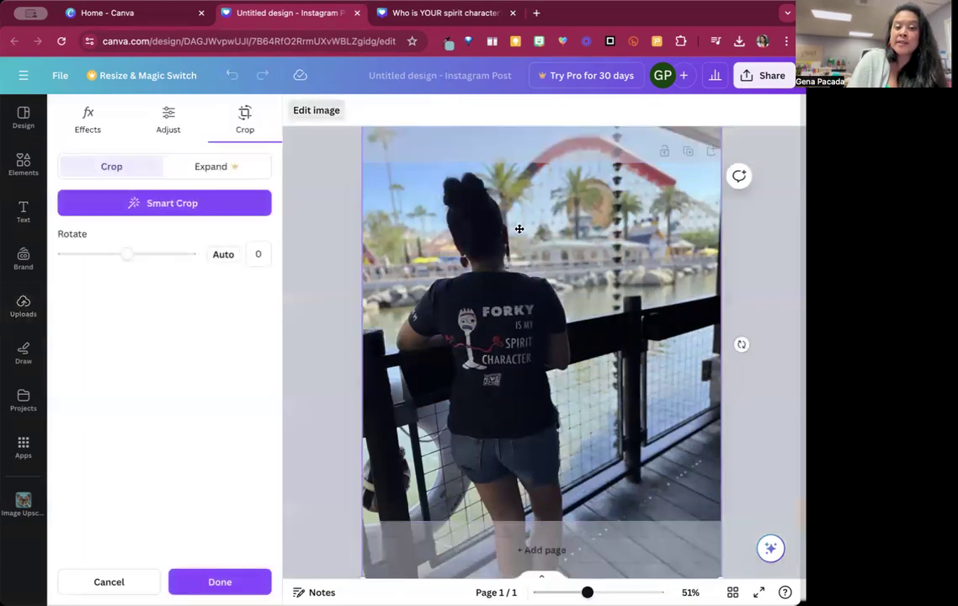
pyautogui.moveTo(363, 163); pyautogui.dragTo(318, 144)
pyautogui.moveTo(541, 371); pyautogui.dragTo(523, 360)
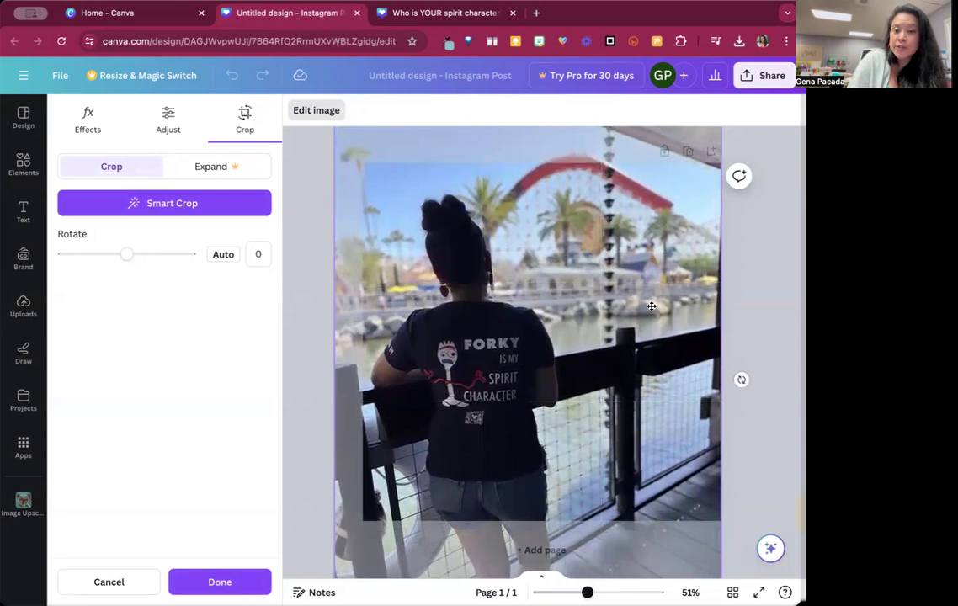
pyautogui.click(755, 302)
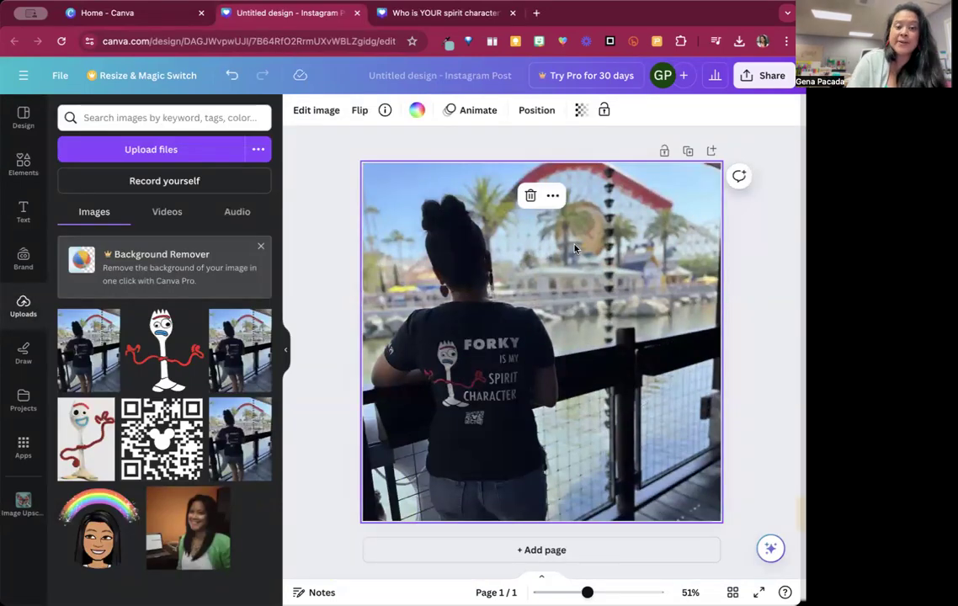
# Add a heading 'Who is YOUR sprirt character?', narrowed to three lines at the top right.
pyautogui.click(23, 209)
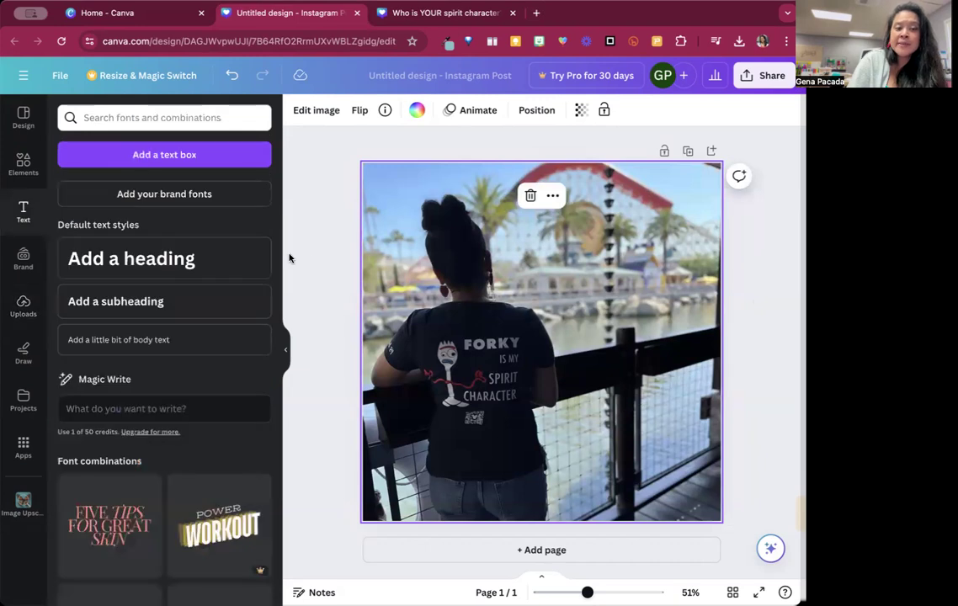
pyautogui.click(131, 258)
pyautogui.doubleClick(572, 344)
pyautogui.write('Who is Y')
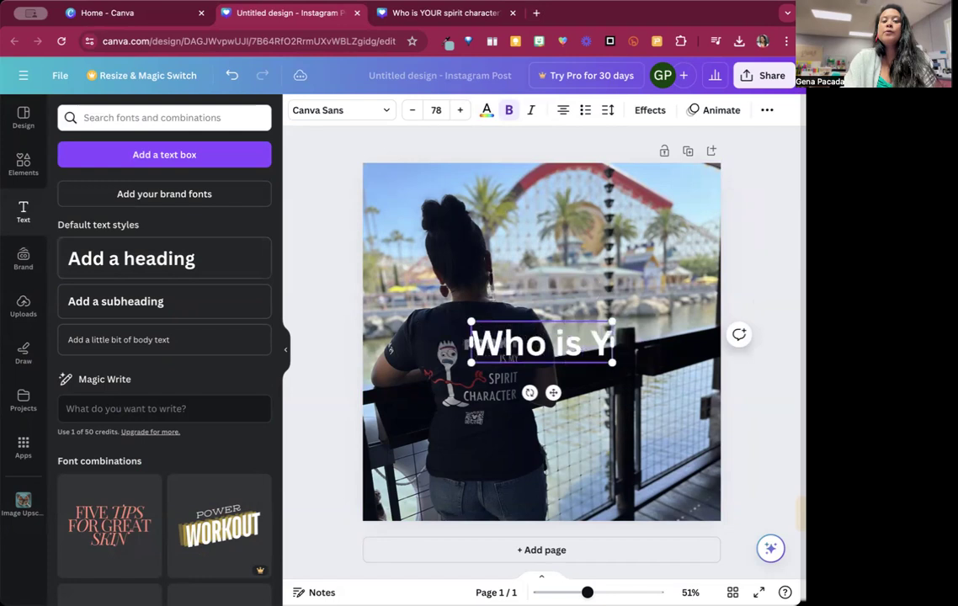
pyautogui.write('OUR s')
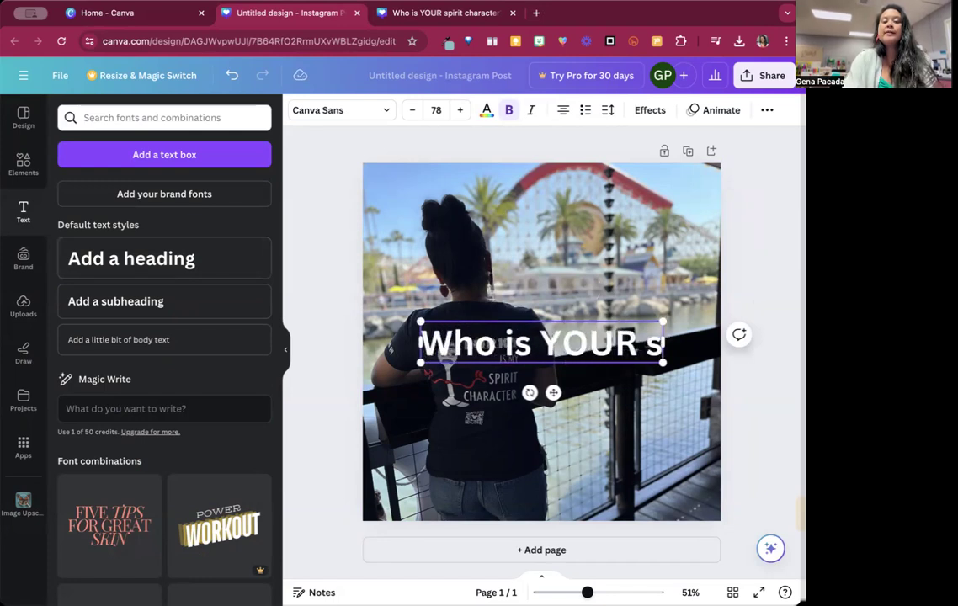
pyautogui.write('prirt character?')
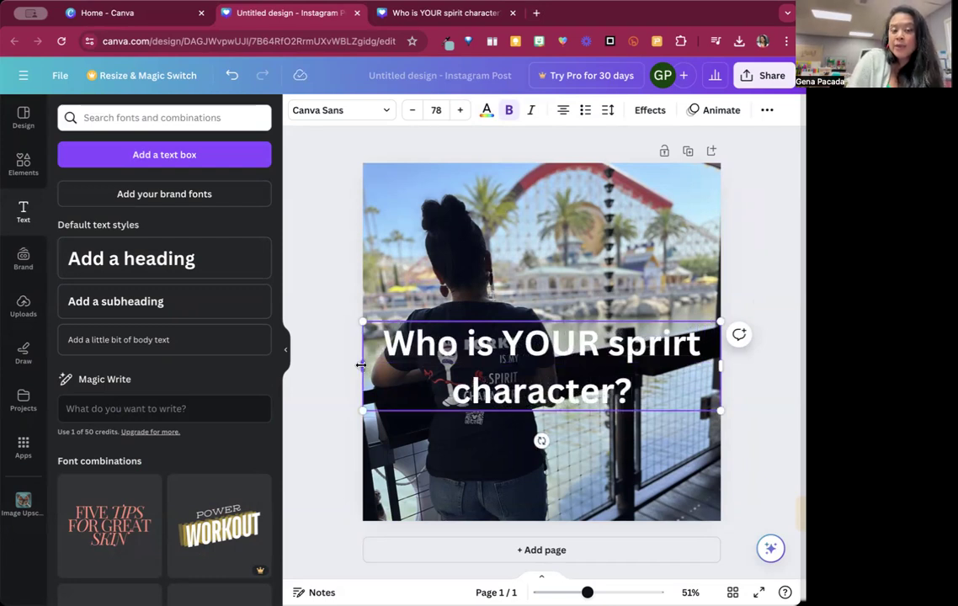
pyautogui.moveTo(360, 365); pyautogui.dragTo(509, 370)
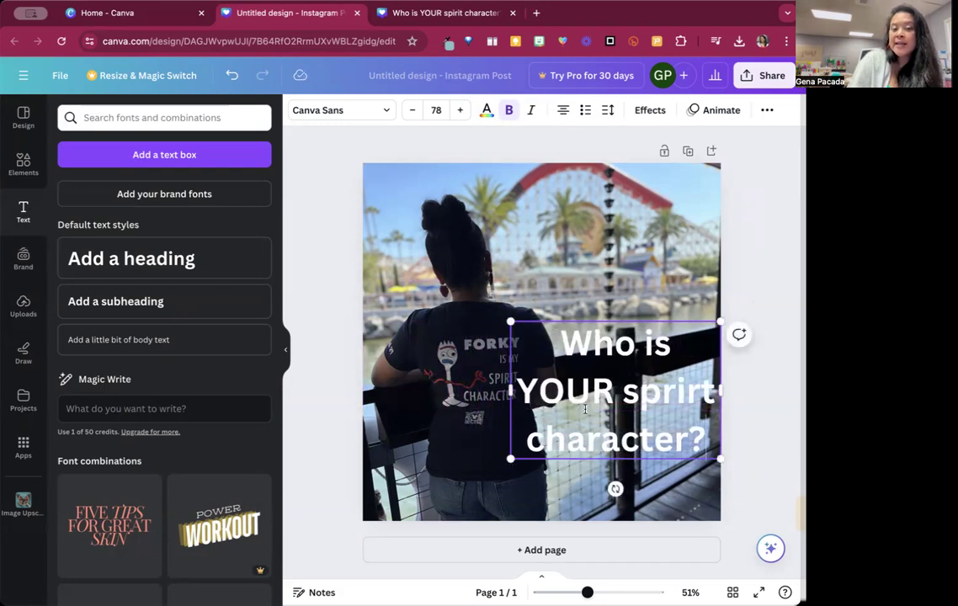
pyautogui.moveTo(643, 404); pyautogui.dragTo(632, 265)
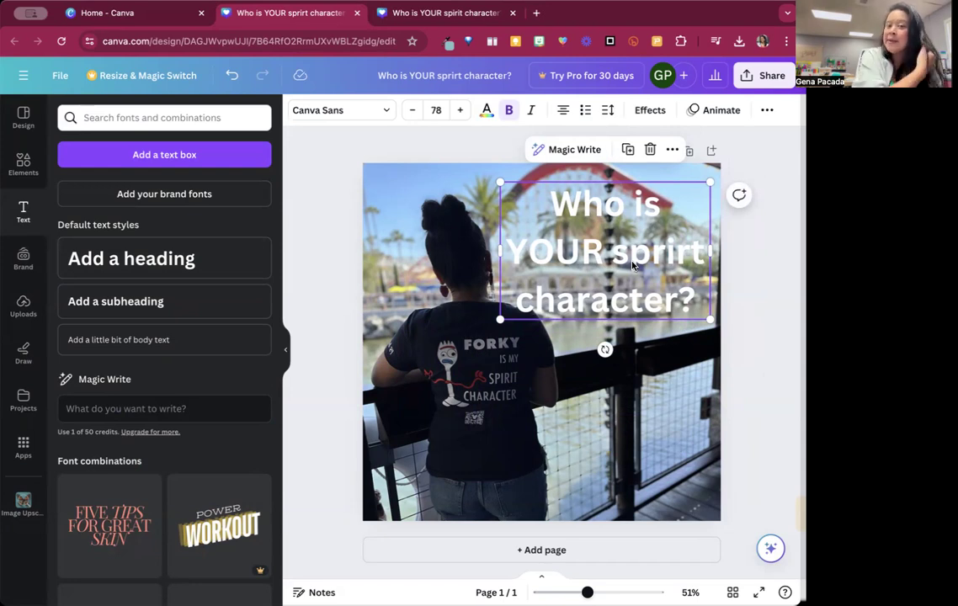
# Colour the heading text yellow #FFDE59.
pyautogui.click(487, 118)
pyautogui.click(181, 544)
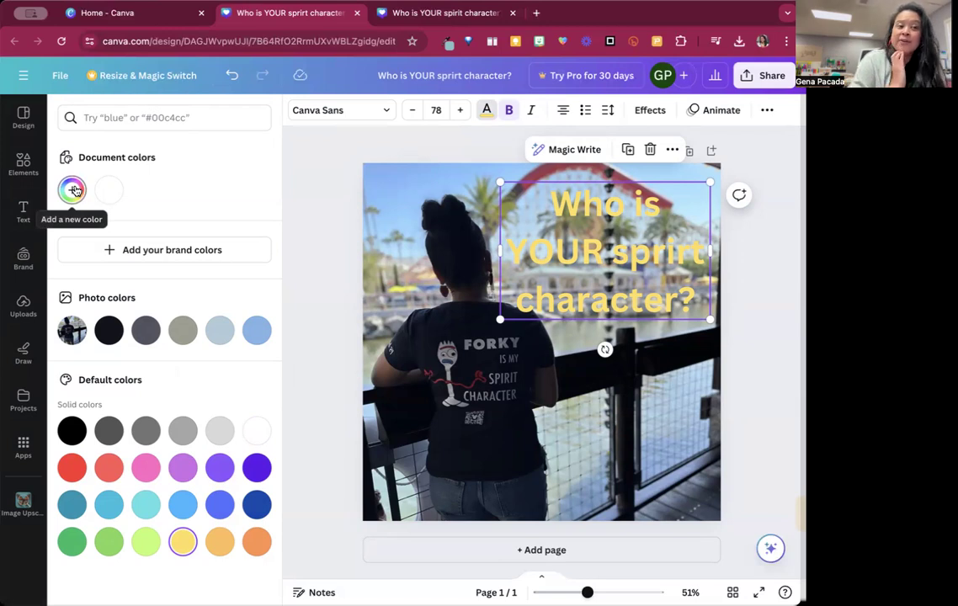
pyautogui.click(73, 190)
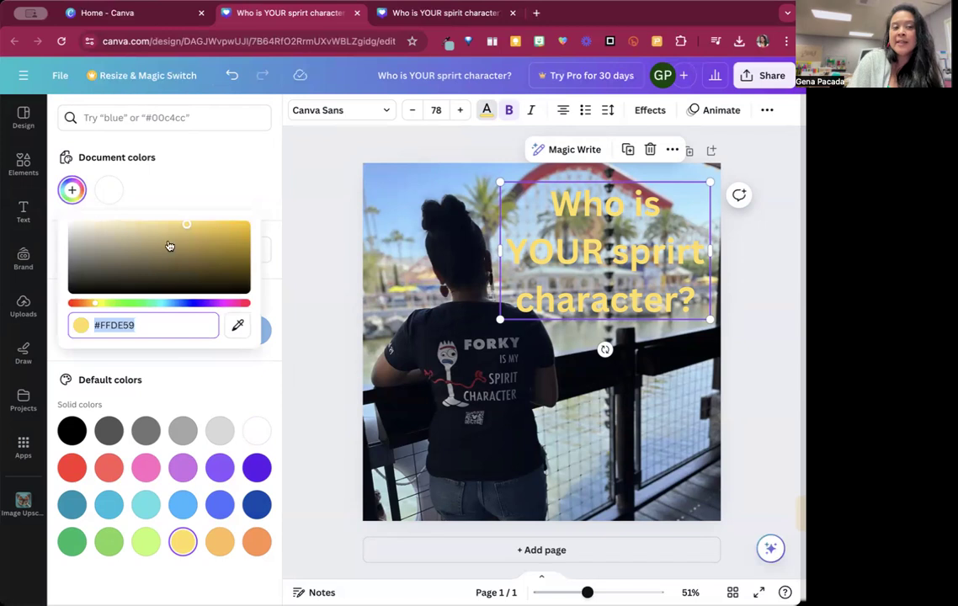
pyautogui.click(133, 141)
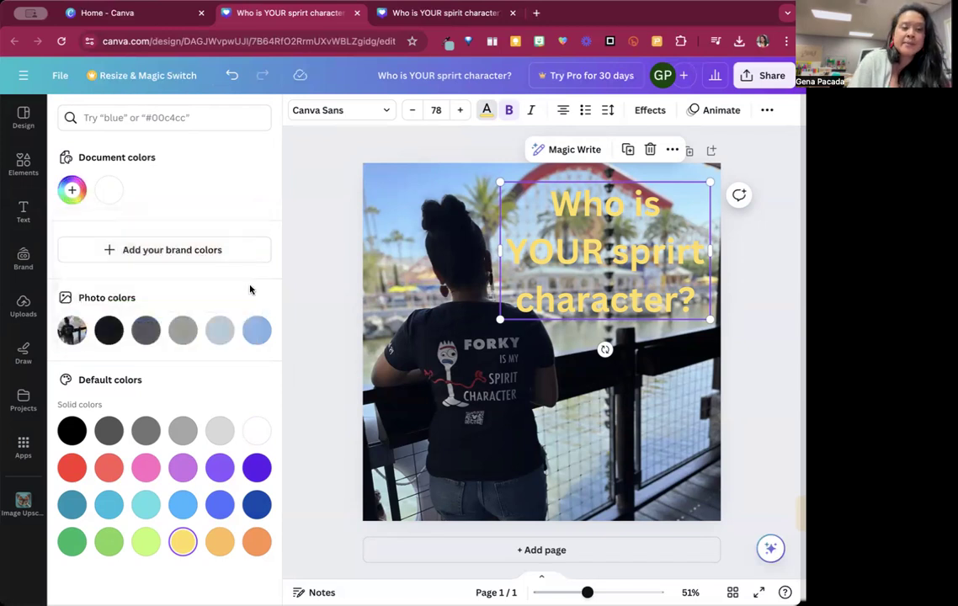
# Switch the heading font to Gill Sans Display and resize it to fit the top right corner.
pyautogui.click(333, 114)
pyautogui.click(154, 477)
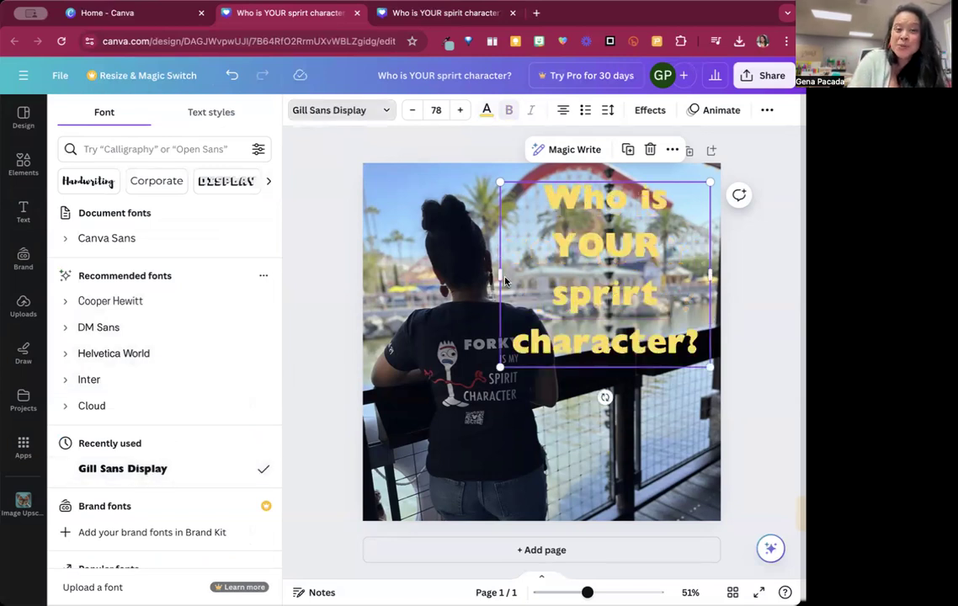
pyautogui.moveTo(490, 278); pyautogui.dragTo(476, 278)
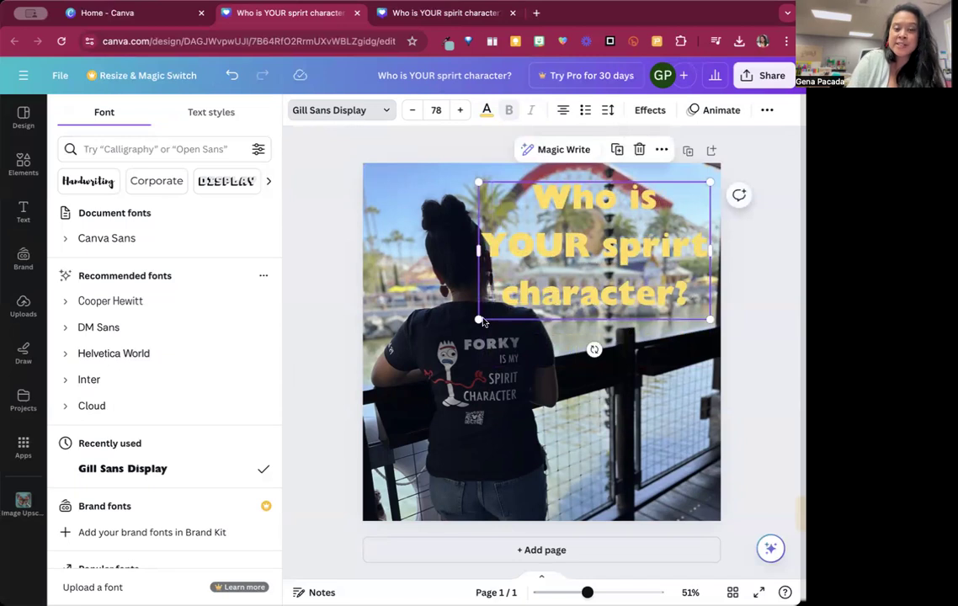
pyautogui.moveTo(478, 319); pyautogui.dragTo(503, 306)
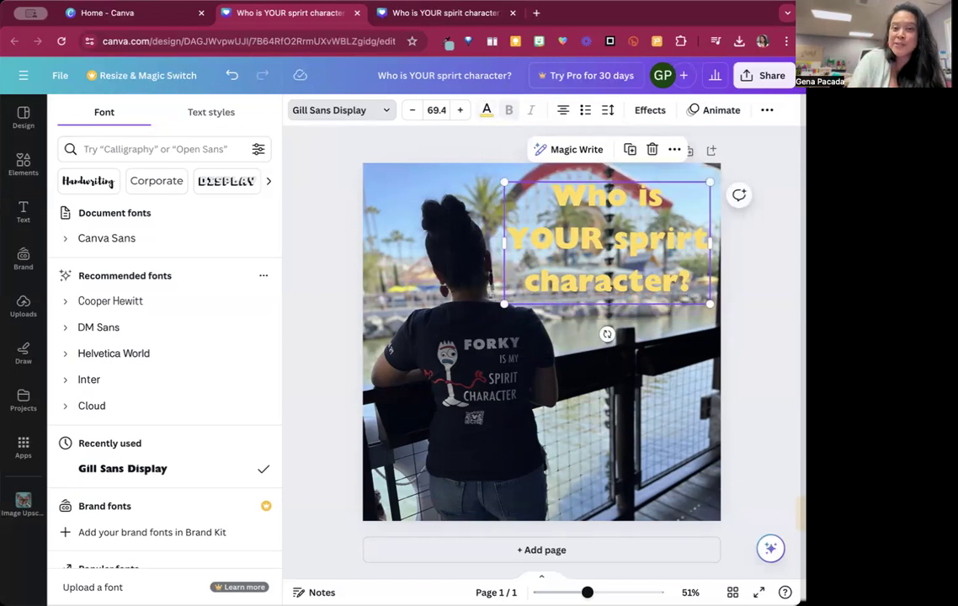
# Give the yellow title a dark blue Outline effect with thickness about 117.
pyautogui.click(648, 109)
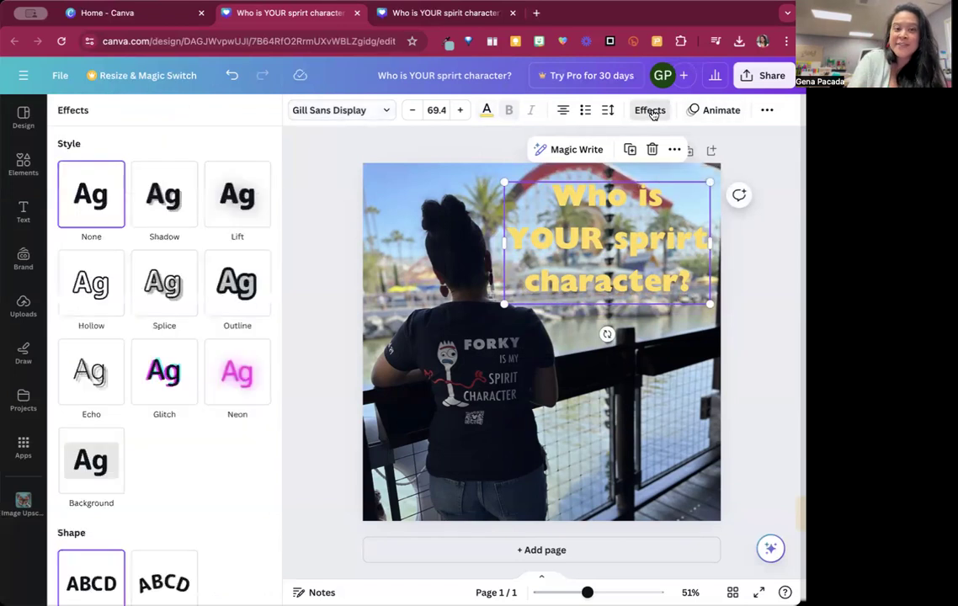
pyautogui.click(233, 275)
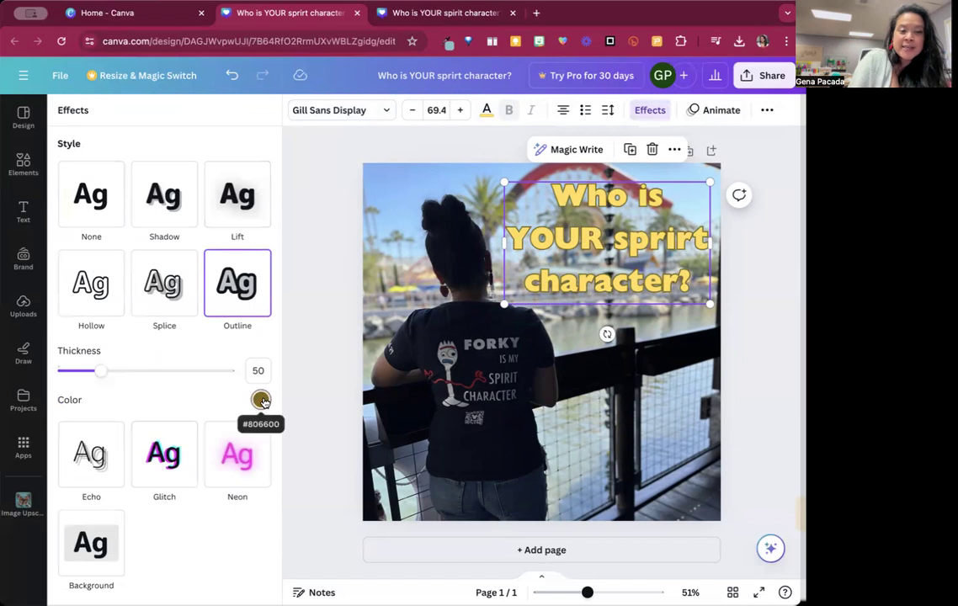
pyautogui.click(261, 400)
pyautogui.scroll(-2, 184, 329)
pyautogui.click(251, 328)
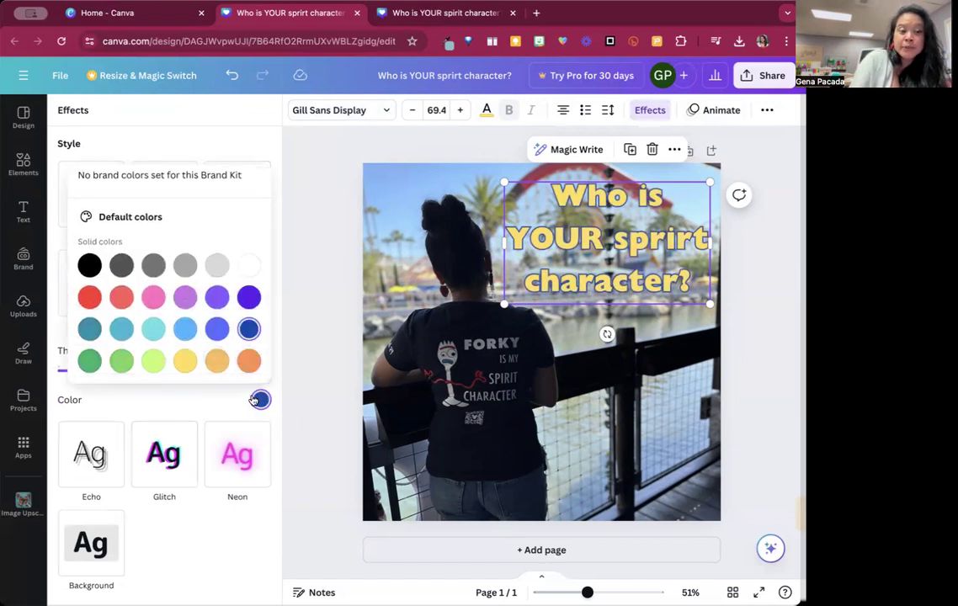
pyautogui.click(208, 400)
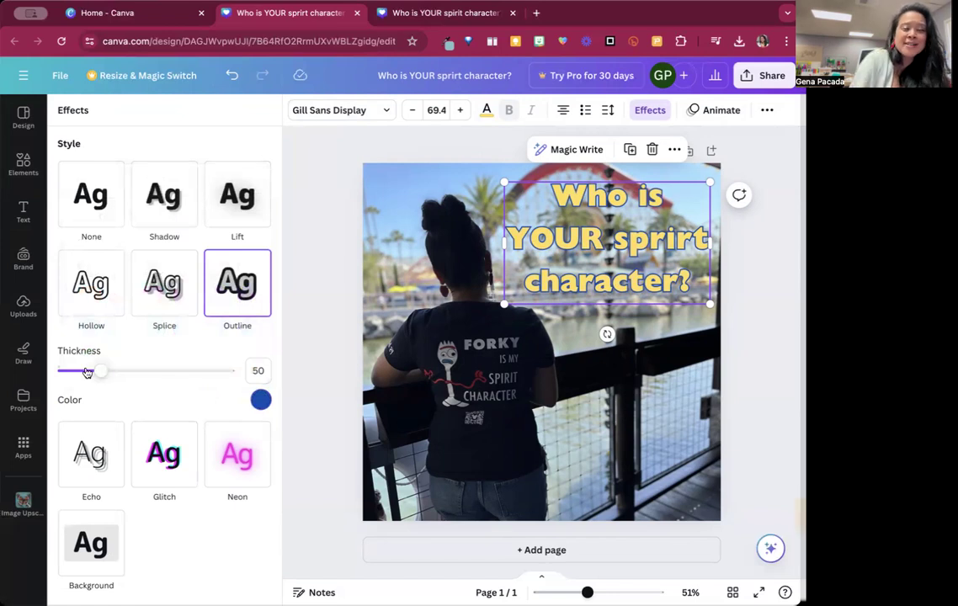
pyautogui.moveTo(106, 371); pyautogui.dragTo(155, 380)
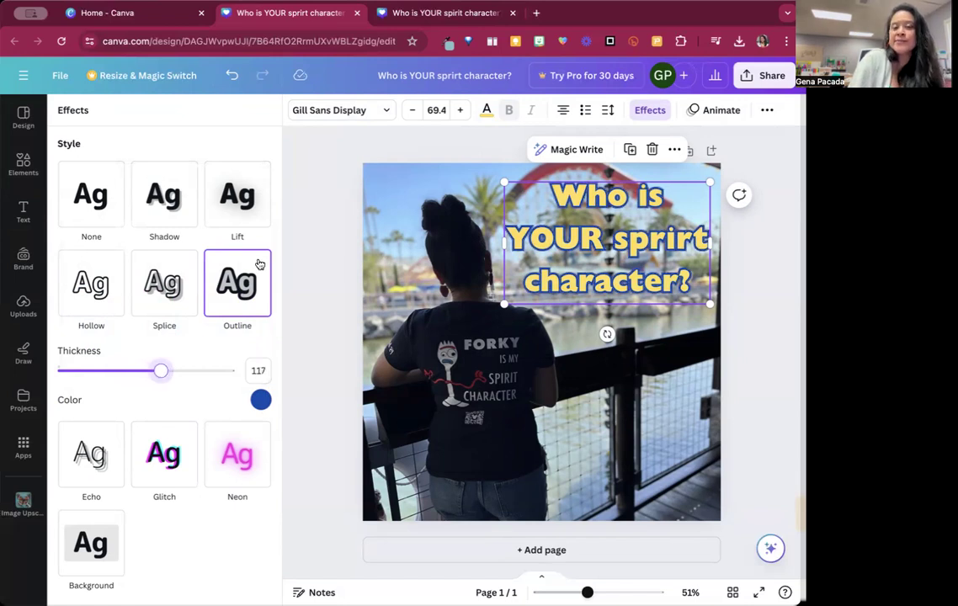
pyautogui.click(311, 236)
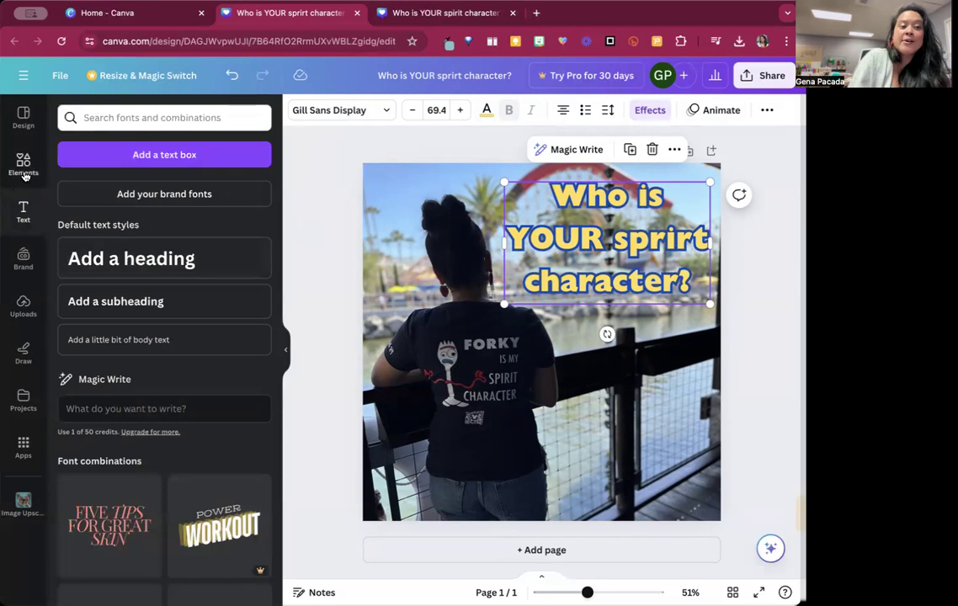
# Add the uploaded QR code image, shrink it and place it at the photo's lower right.
pyautogui.click(27, 306)
pyautogui.moveTo(160, 425); pyautogui.dragTo(592, 419)
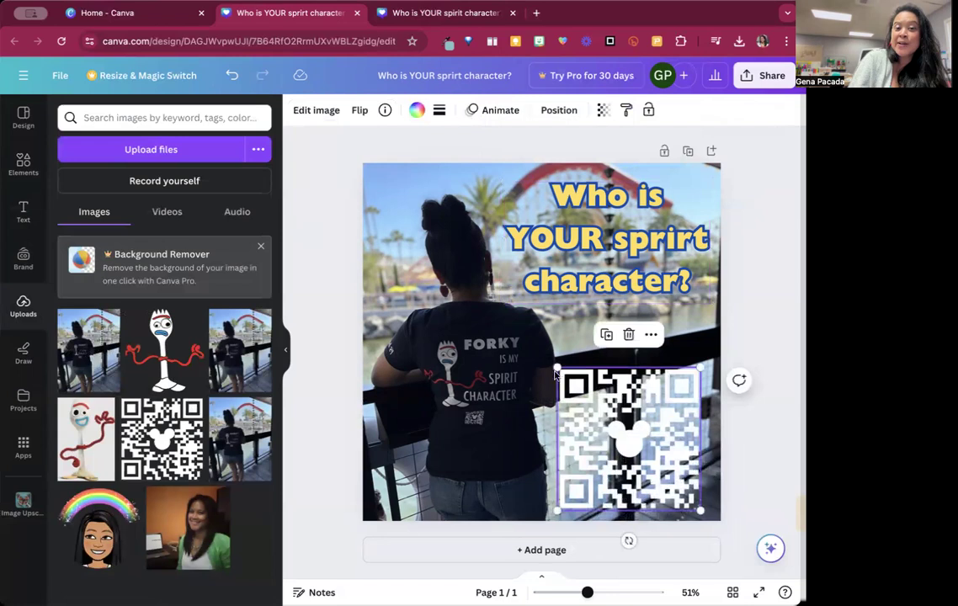
pyautogui.moveTo(556, 365); pyautogui.dragTo(591, 402)
pyautogui.moveTo(666, 432); pyautogui.dragTo(659, 408)
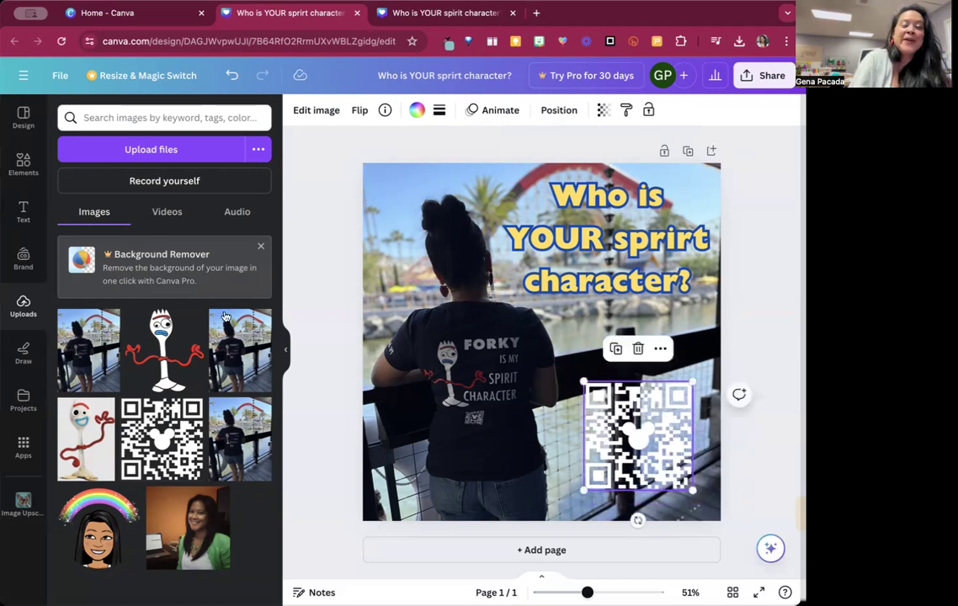
# Add a black square over the QR code, sized to frame it, and send it to the back.
pyautogui.click(23, 162)
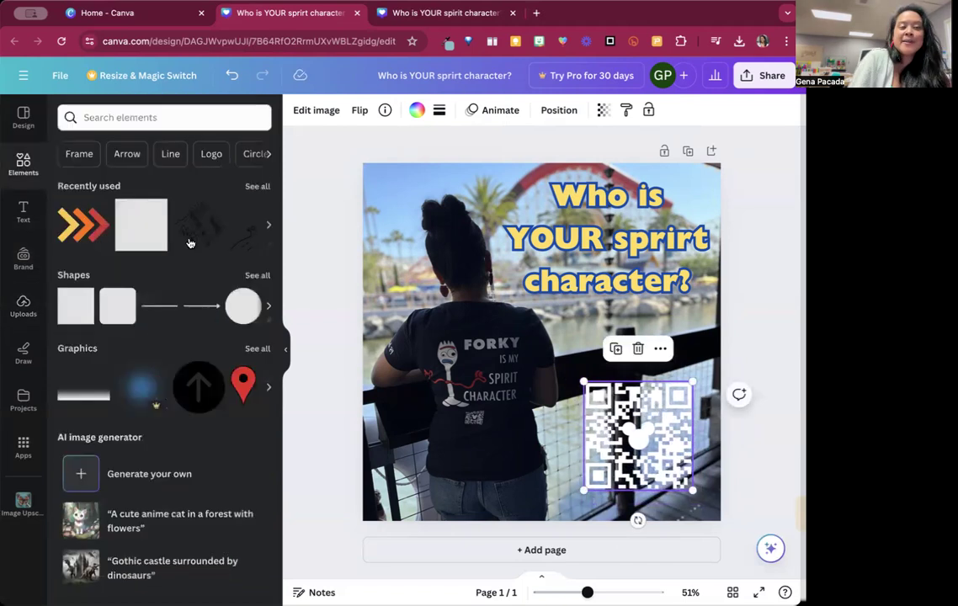
pyautogui.click(75, 308)
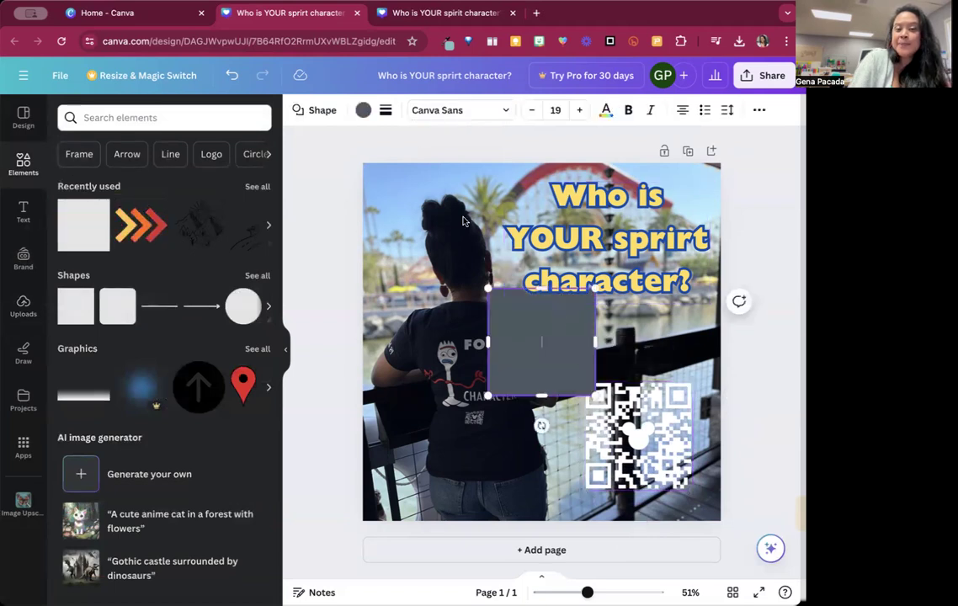
pyautogui.click(363, 110)
pyautogui.click(72, 430)
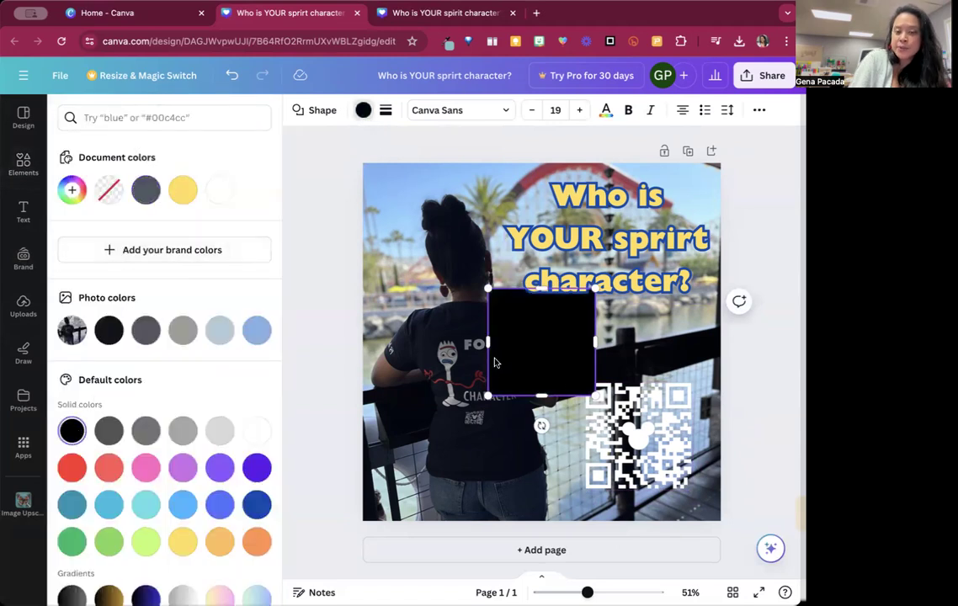
pyautogui.moveTo(595, 395); pyautogui.dragTo(613, 407)
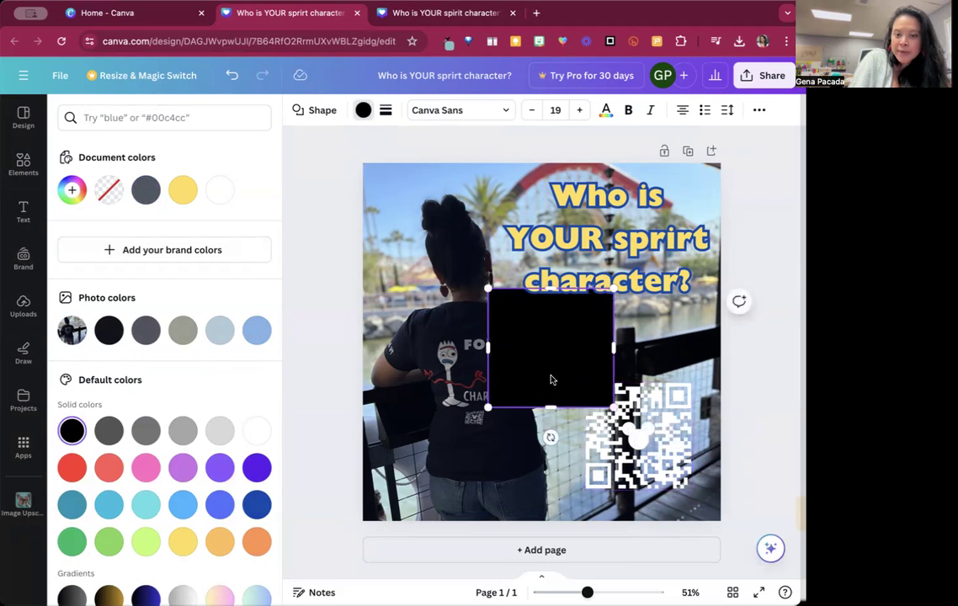
pyautogui.moveTo(531, 368); pyautogui.dragTo(620, 454)
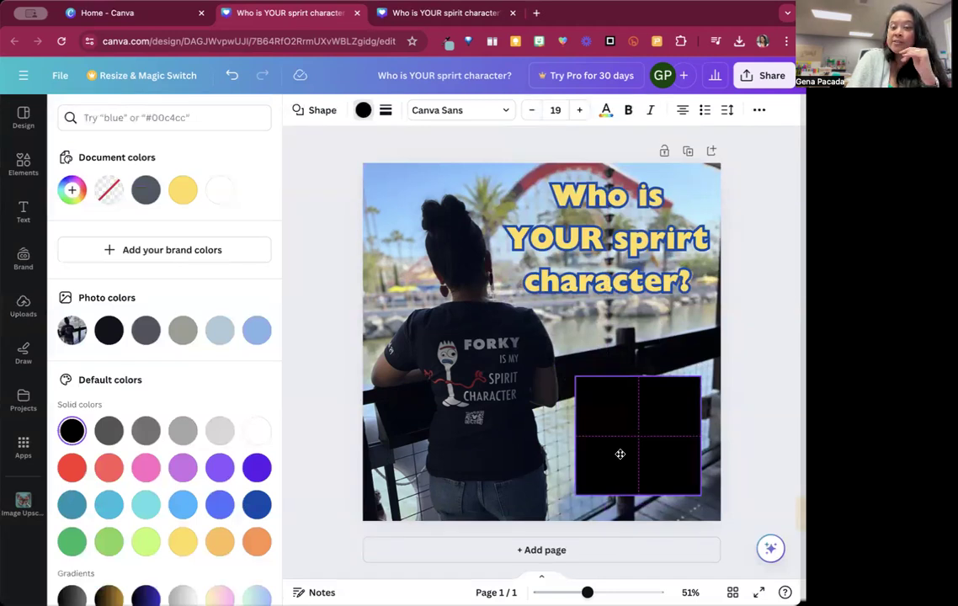
pyautogui.moveTo(619, 453); pyautogui.dragTo(619, 456)
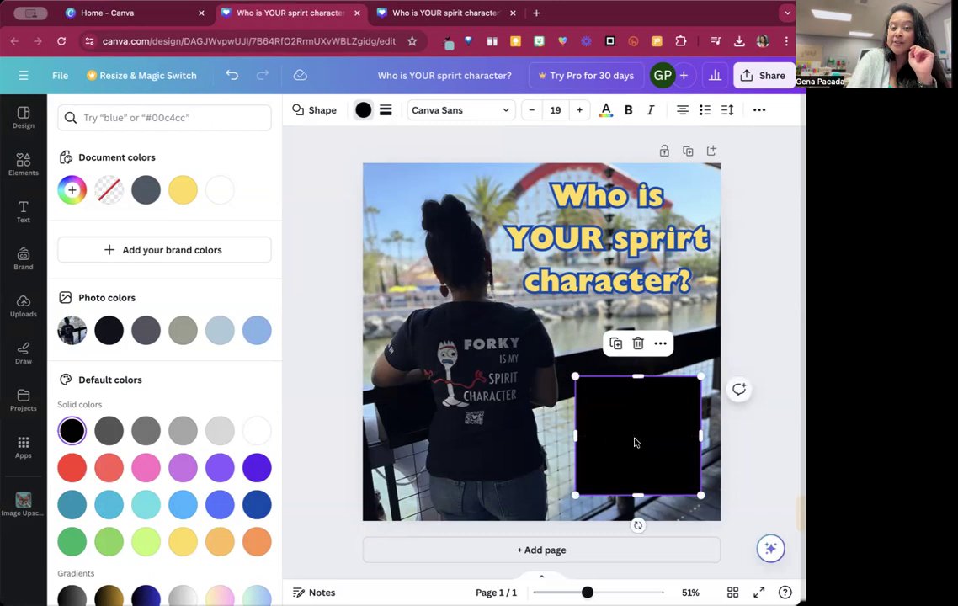
pyautogui.rightClick(637, 437)
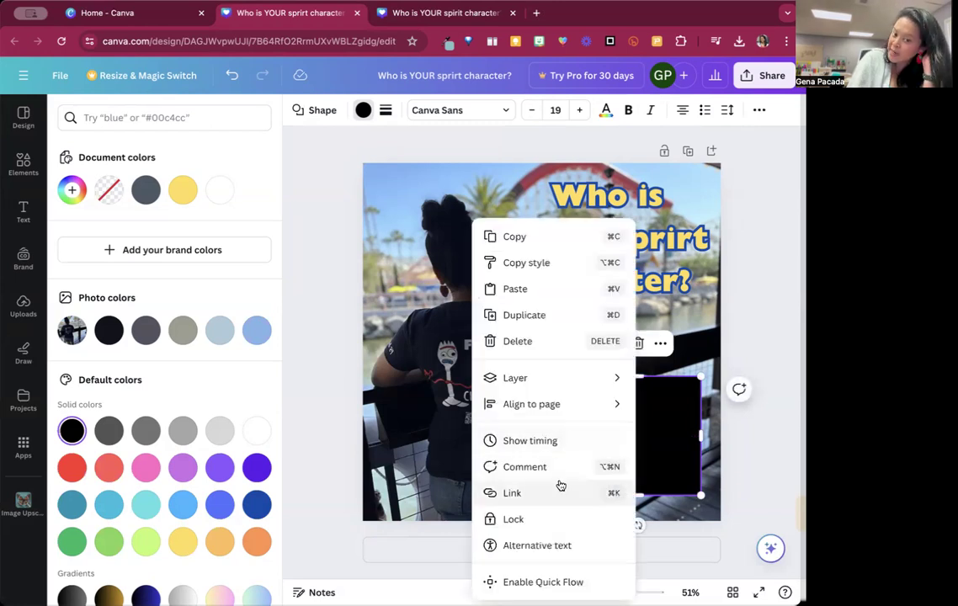
pyautogui.moveTo(577, 375)
pyautogui.click(684, 456)
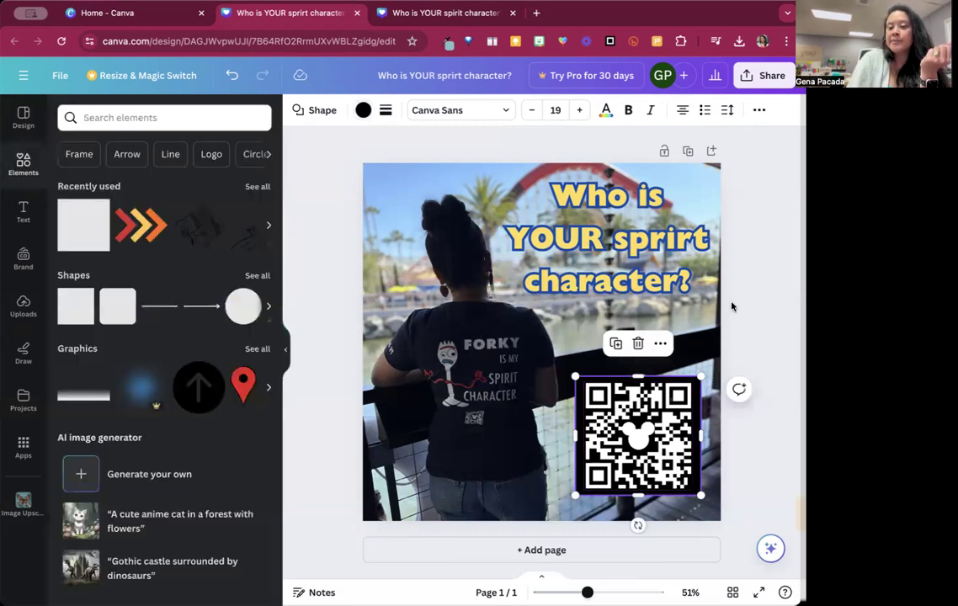
# Group the QR code with its black square and reposition the group at the lower right.
pyautogui.click(535, 357)
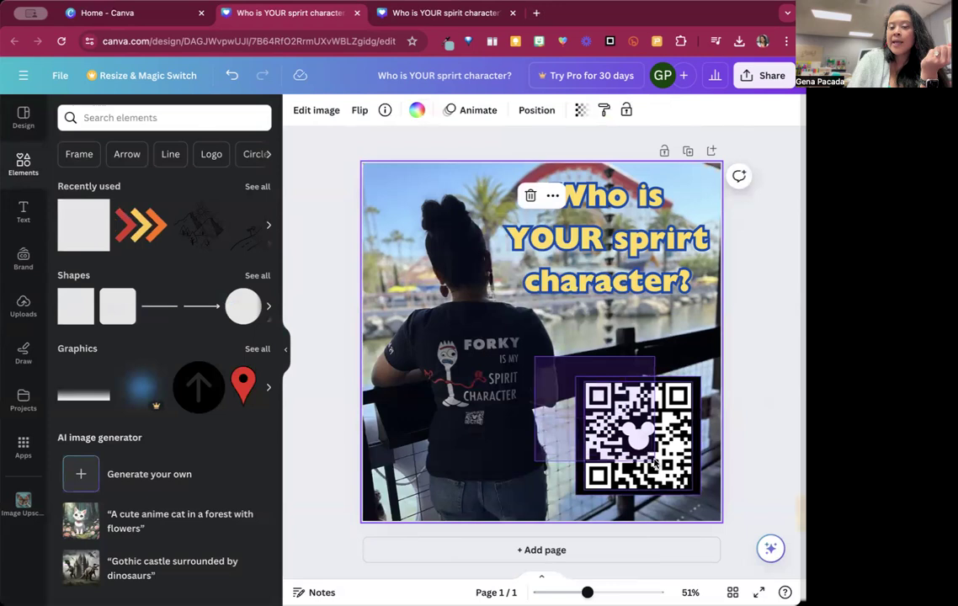
pyautogui.moveTo(535, 358); pyautogui.dragTo(713, 511)
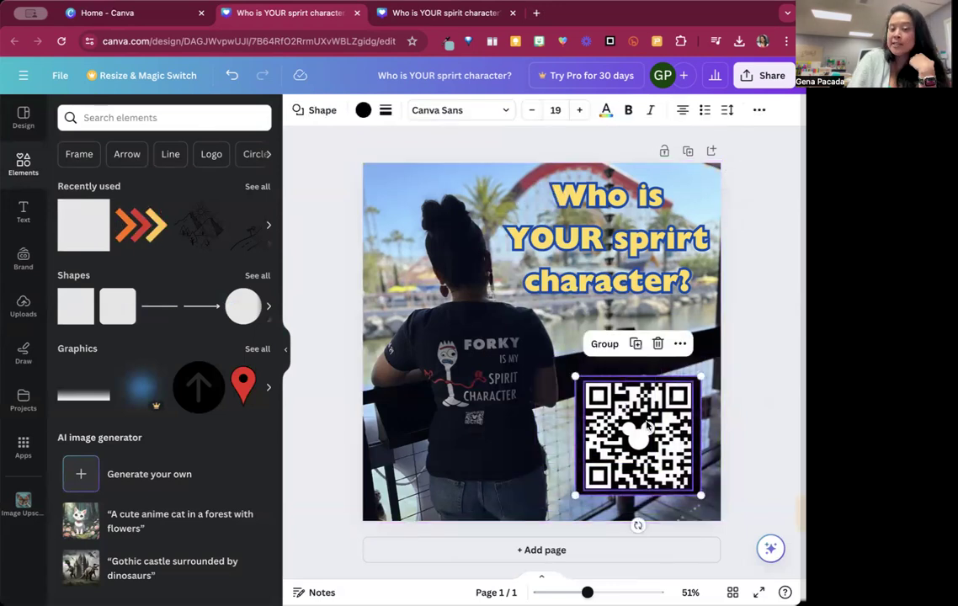
pyautogui.click(605, 344)
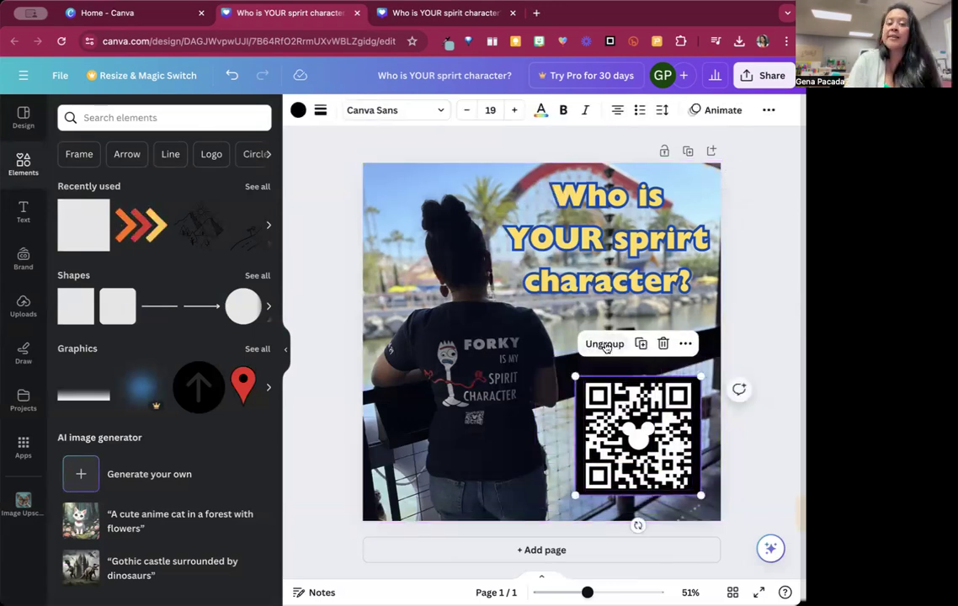
pyautogui.moveTo(626, 444); pyautogui.dragTo(595, 433)
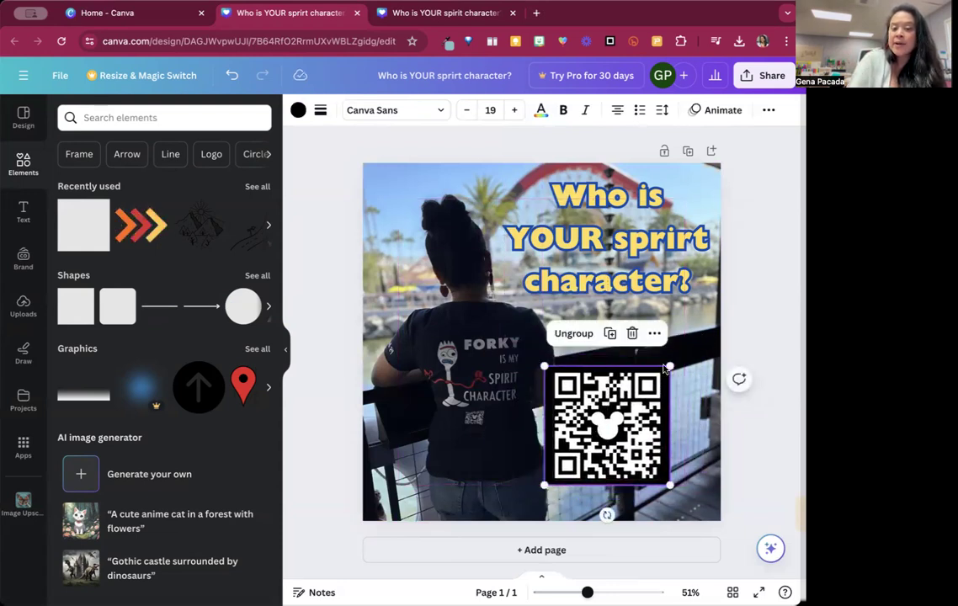
pyautogui.moveTo(666, 365); pyautogui.dragTo(658, 374)
pyautogui.moveTo(602, 430); pyautogui.dragTo(634, 441)
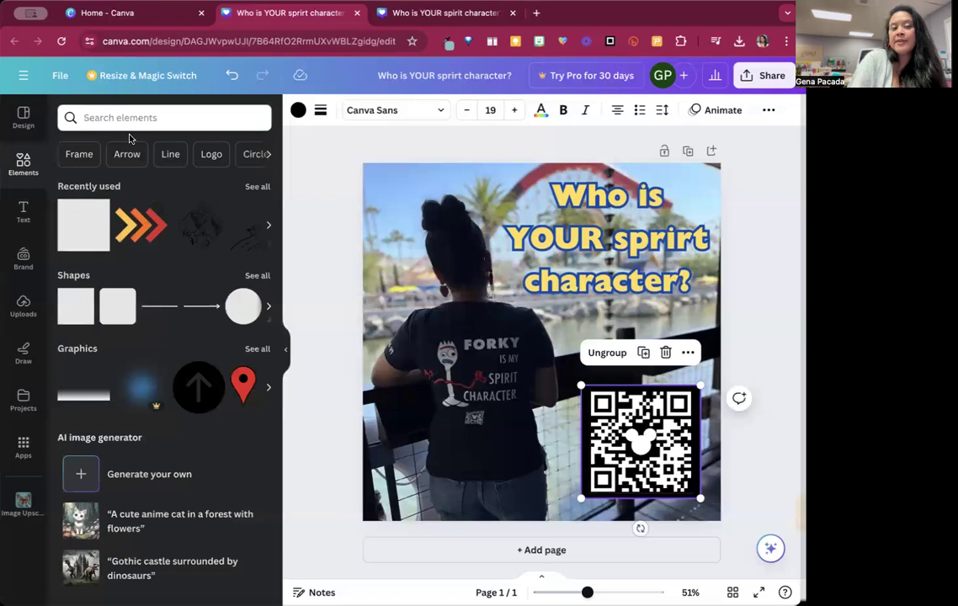
# Add the red, orange and yellow chevron arrows, shrunk small at the bottom beside the QR code.
pyautogui.click(127, 154)
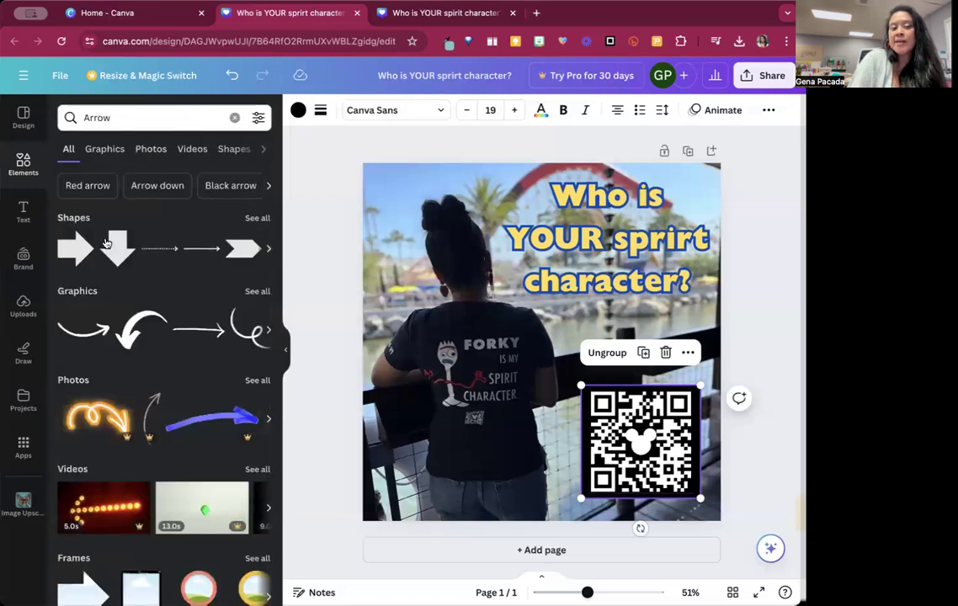
pyautogui.click(251, 296)
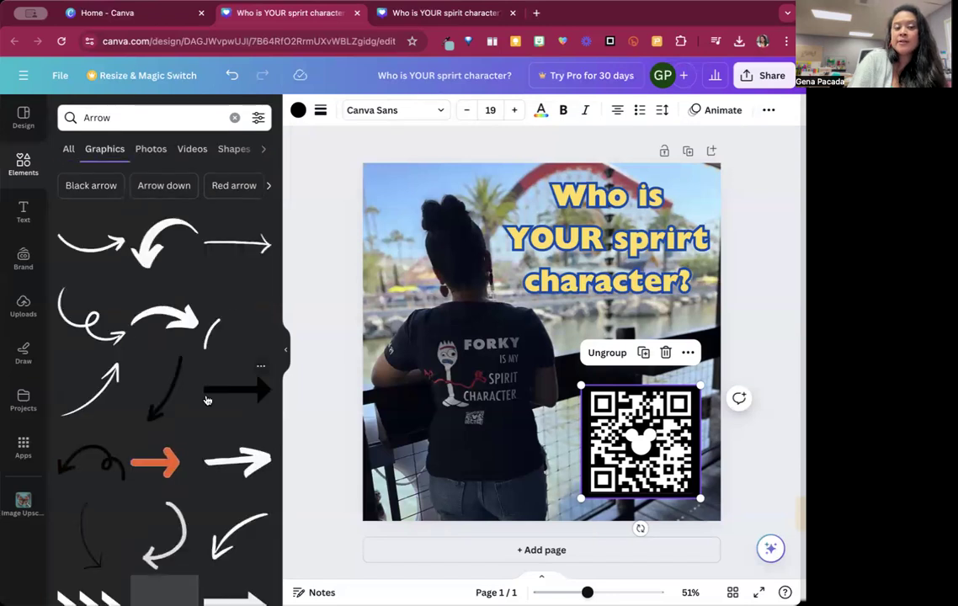
pyautogui.scroll(-2, 205, 399)
pyautogui.scroll(-8, 150, 505)
pyautogui.scroll(-2, 126, 505)
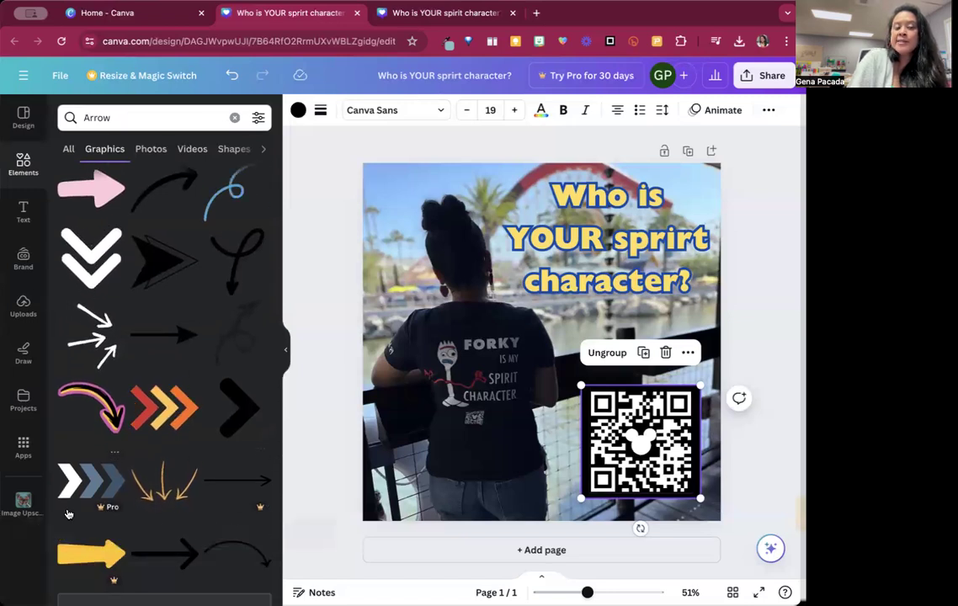
pyautogui.click(162, 409)
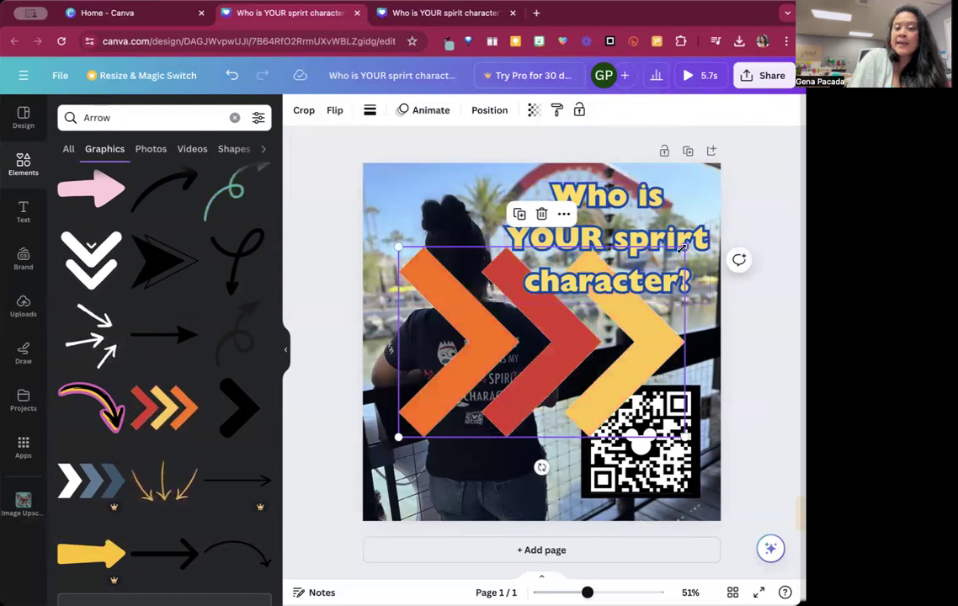
pyautogui.moveTo(685, 247); pyautogui.dragTo(491, 381)
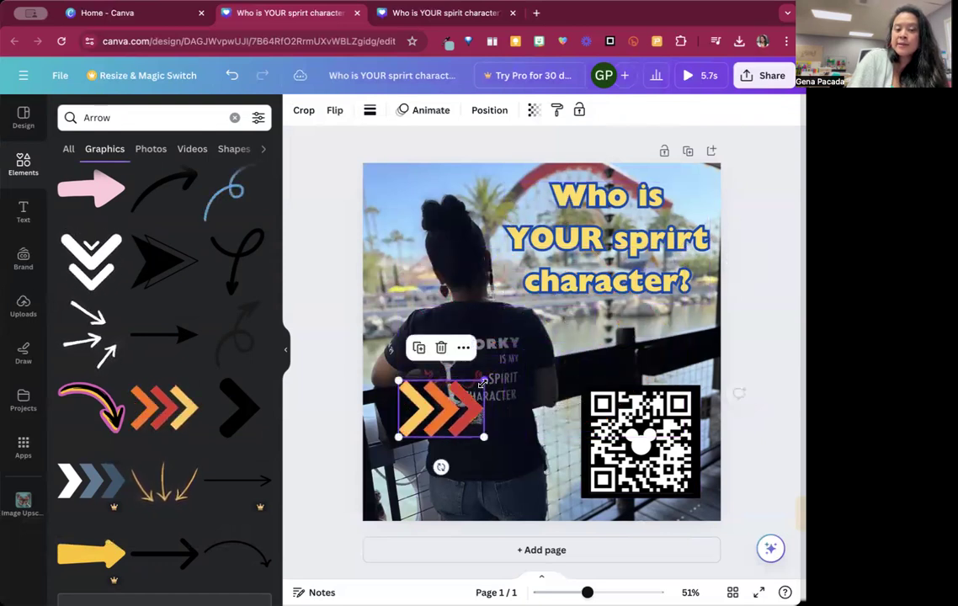
pyautogui.moveTo(438, 416); pyautogui.dragTo(525, 469)
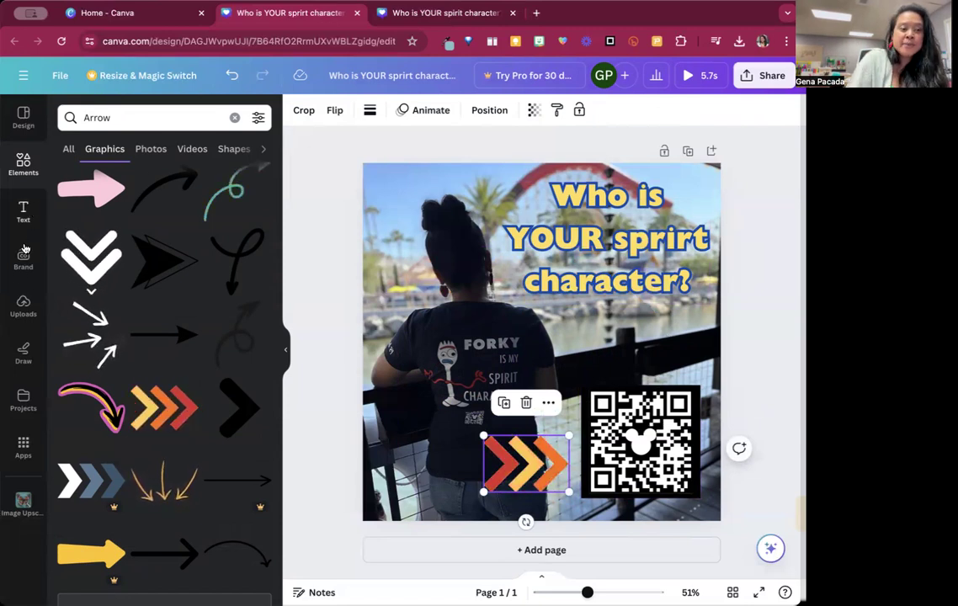
# Add the uploaded Forky image, shrunk to sit over the top of the QR code.
pyautogui.click(23, 305)
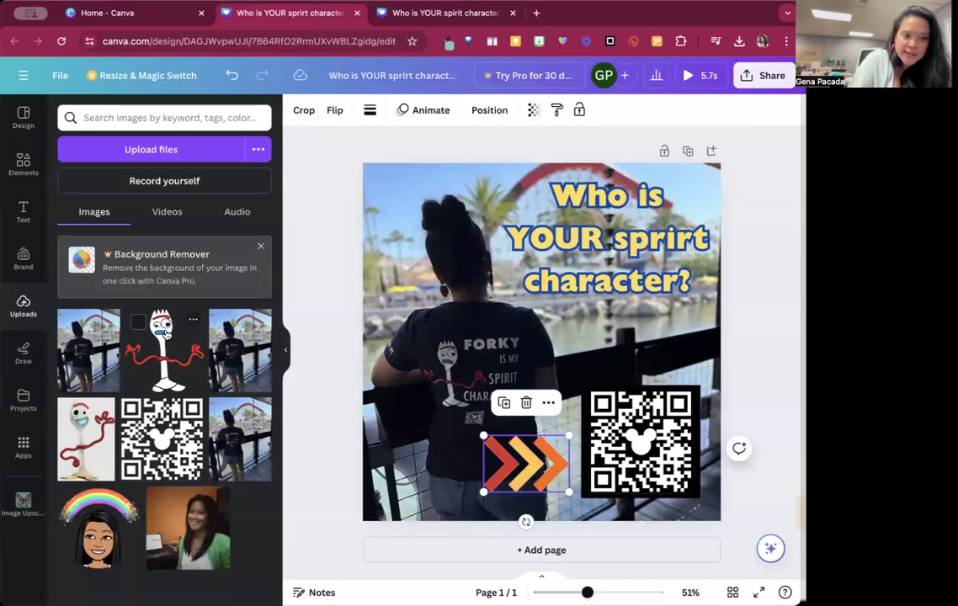
pyautogui.click(166, 334)
pyautogui.moveTo(653, 218); pyautogui.dragTo(499, 360)
pyautogui.moveTo(469, 402); pyautogui.dragTo(641, 355)
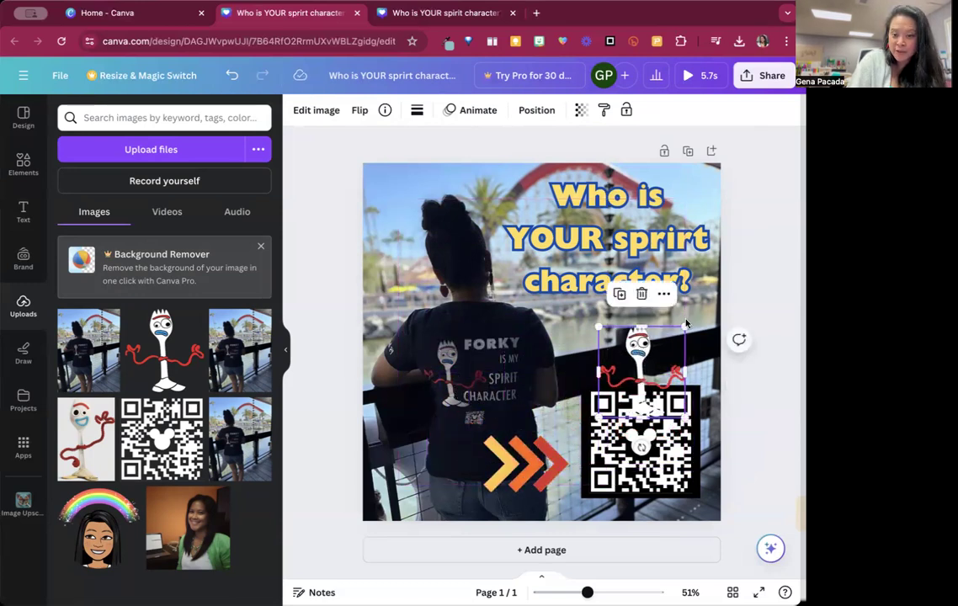
pyautogui.moveTo(683, 325); pyautogui.dragTo(642, 411)
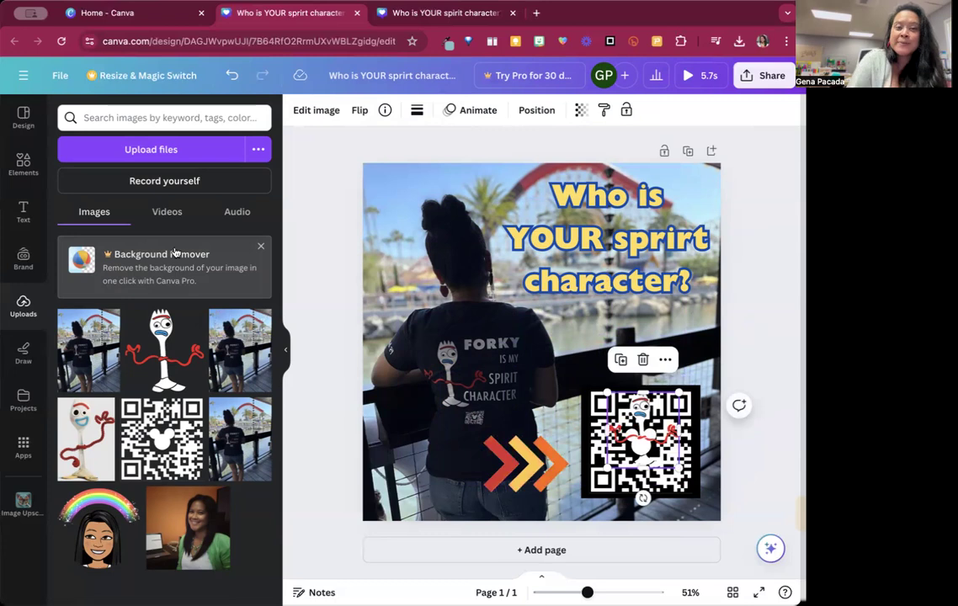
# Open the Image Upscaler app from Edit image for the Forky image.
pyautogui.click(314, 111)
pyautogui.scroll(-2, 128, 389)
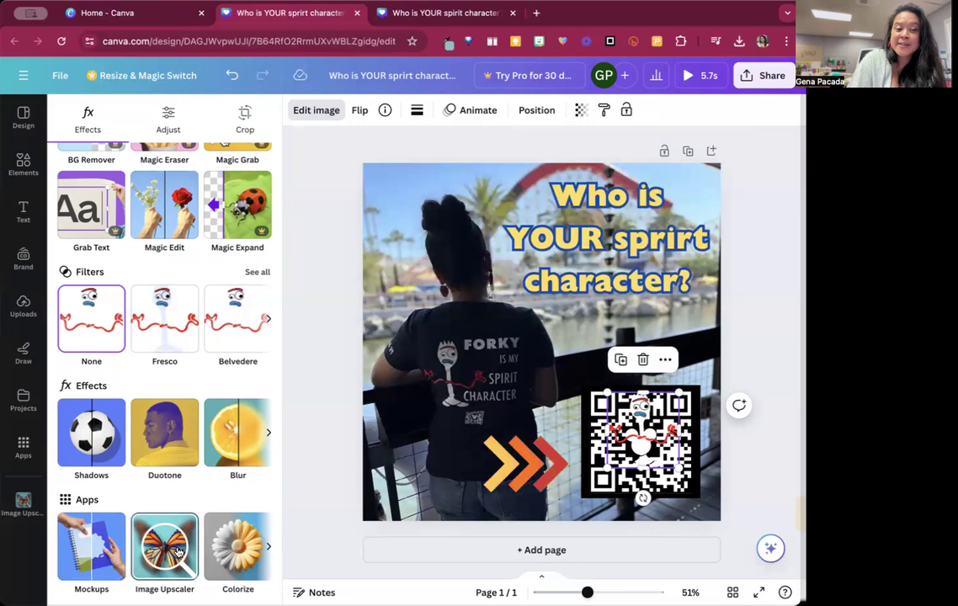
pyautogui.click(177, 552)
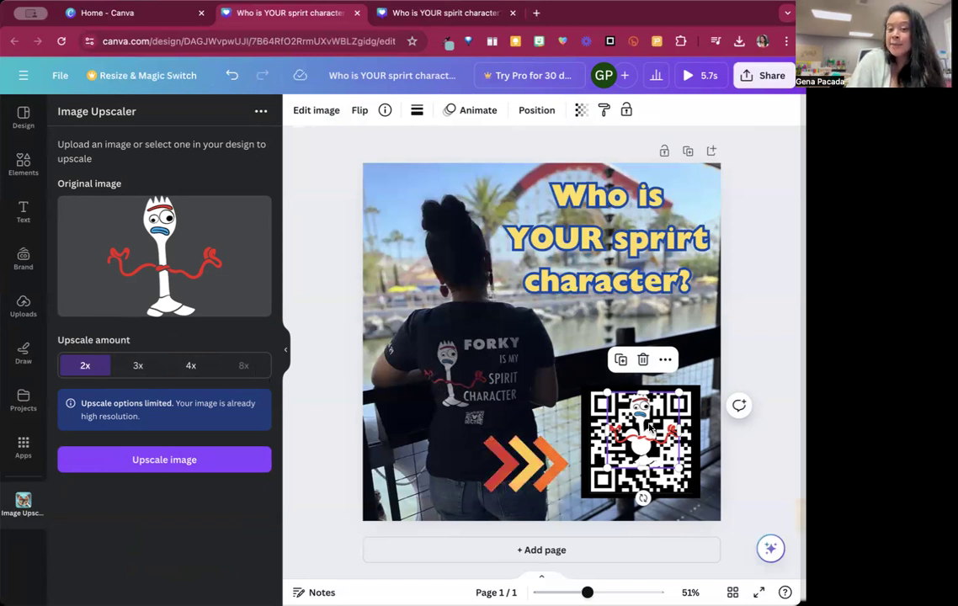
# Record a custom motion path that drags Forky upward out of the QR code.
pyautogui.click(478, 112)
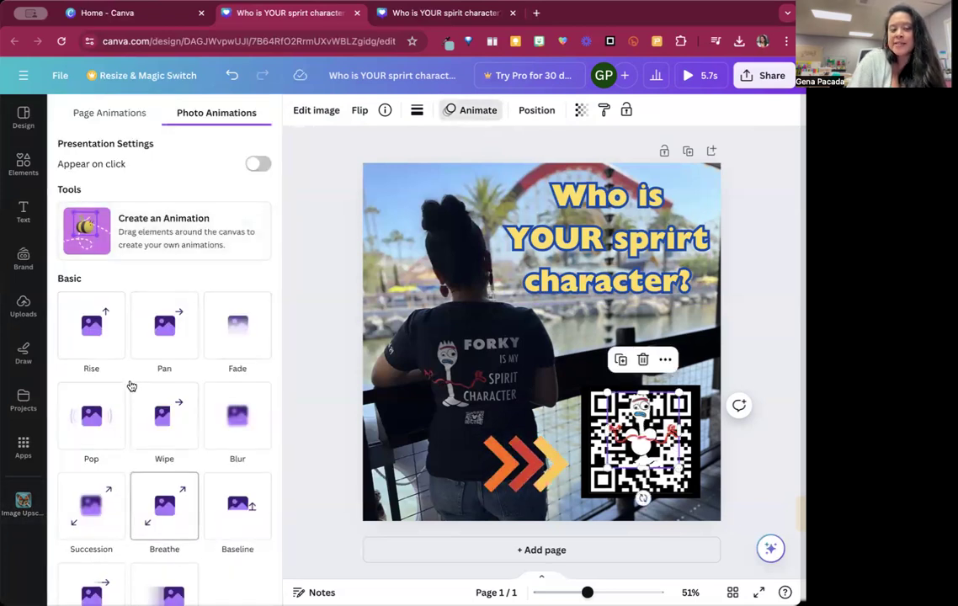
pyautogui.click(96, 243)
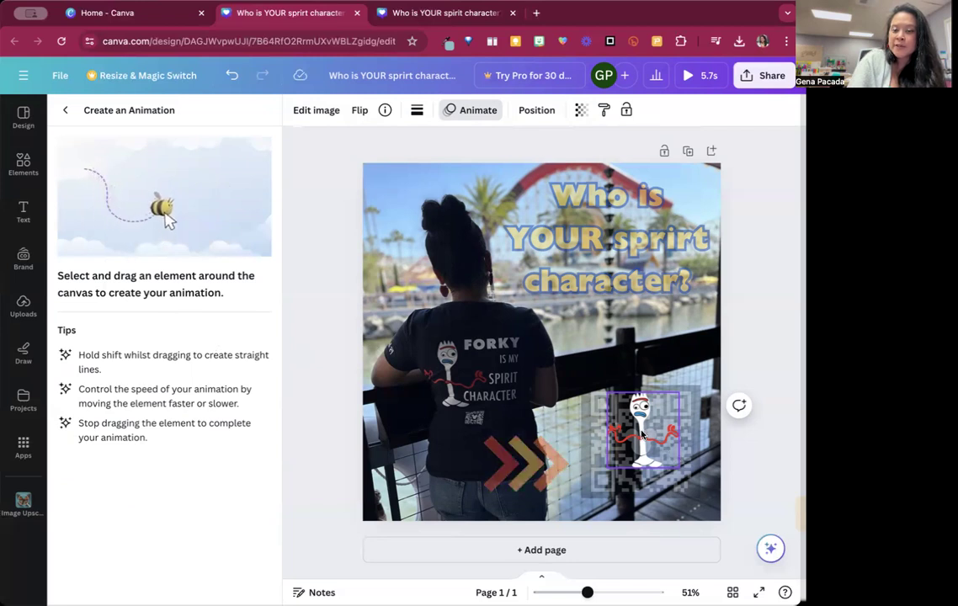
pyautogui.moveTo(669, 446)
pyautogui.mouseDown()
pyautogui.moveTo(633, 395)
pyautogui.moveTo(652, 383)
pyautogui.moveTo(657, 367)
pyautogui.moveTo(647, 362)
pyautogui.moveTo(664, 380)
pyautogui.moveTo(637, 420)
pyautogui.mouseUp()
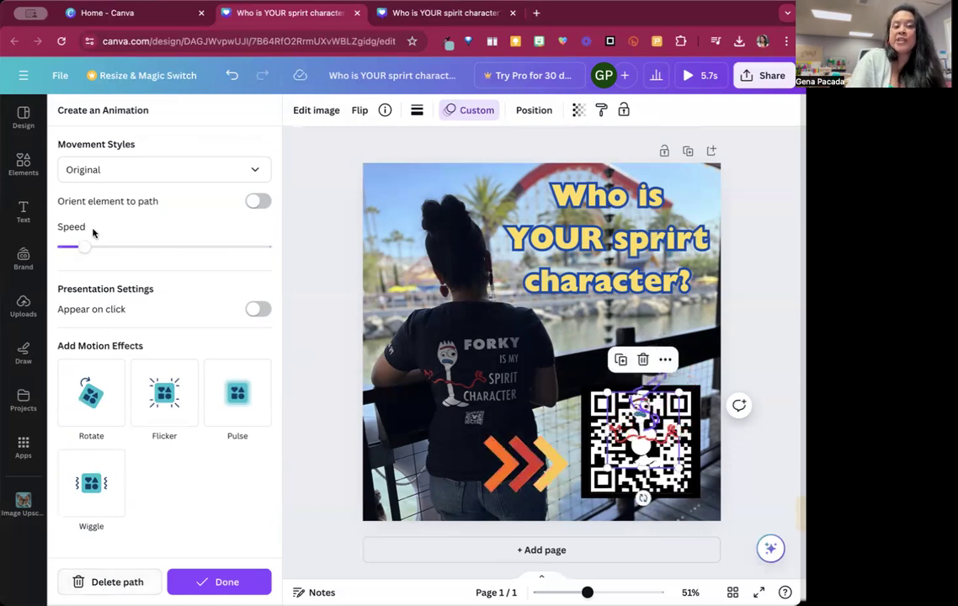
pyautogui.click(215, 581)
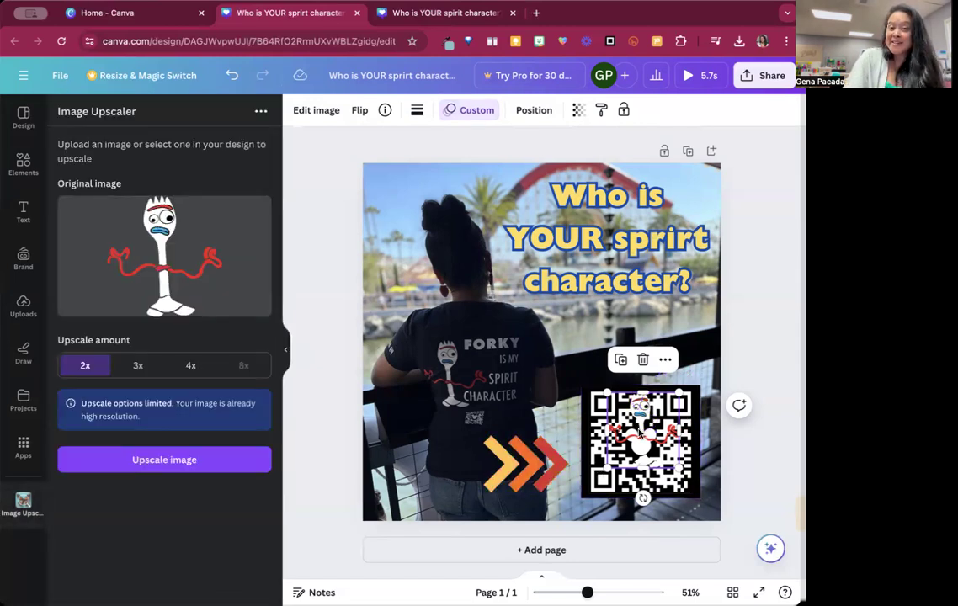
# Send the Forky image one layer backward so it sits behind the QR code.
pyautogui.rightClick(639, 430)
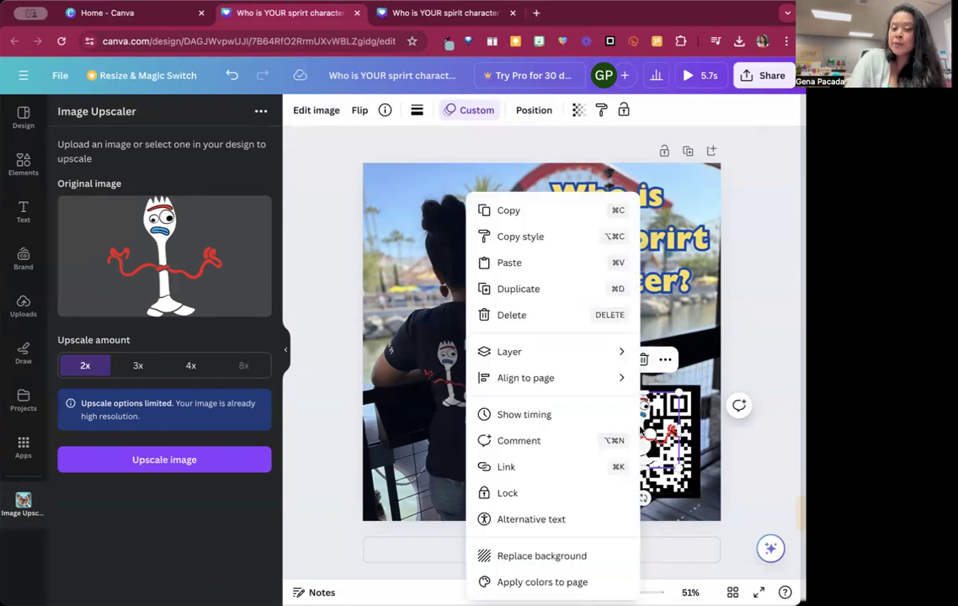
pyautogui.moveTo(592, 357)
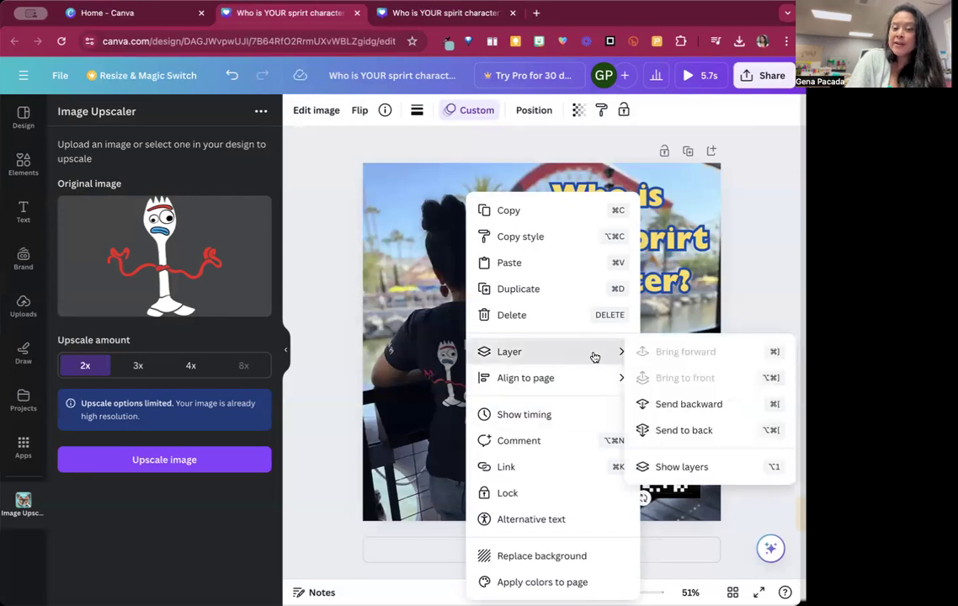
pyautogui.click(684, 430)
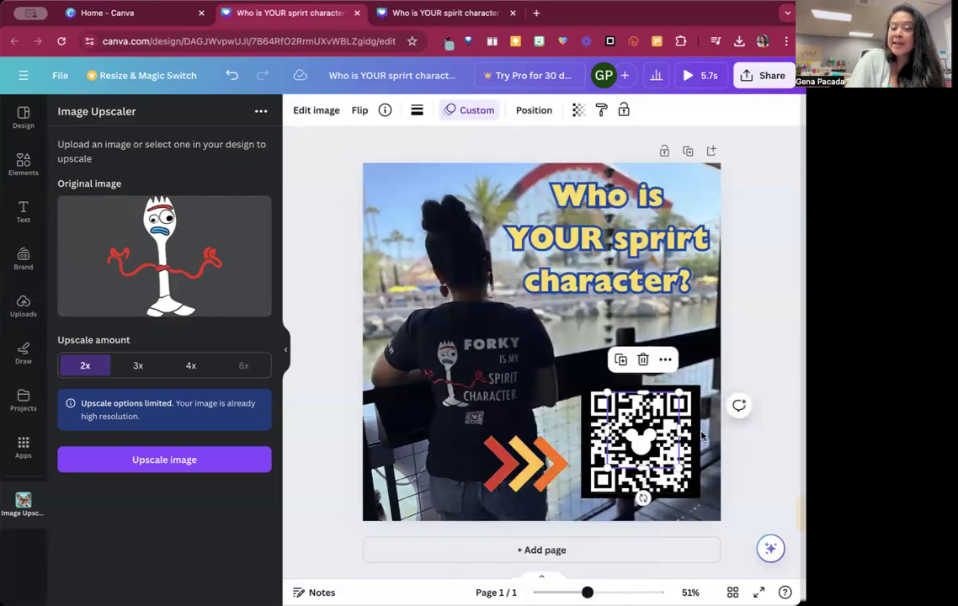
# Deselect everything and play a full-screen preview of the animated post.
pyautogui.click(746, 327)
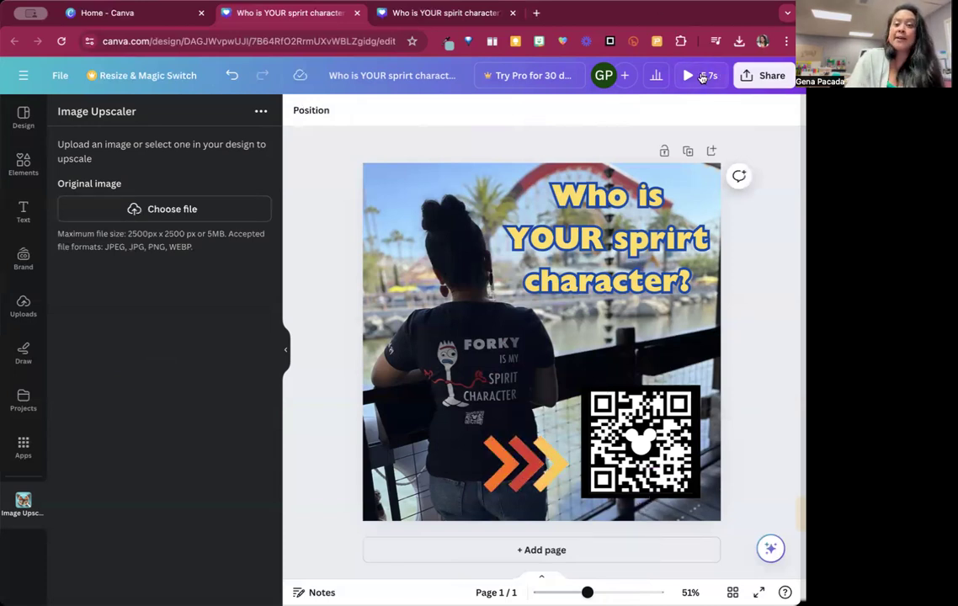
pyautogui.click(702, 78)
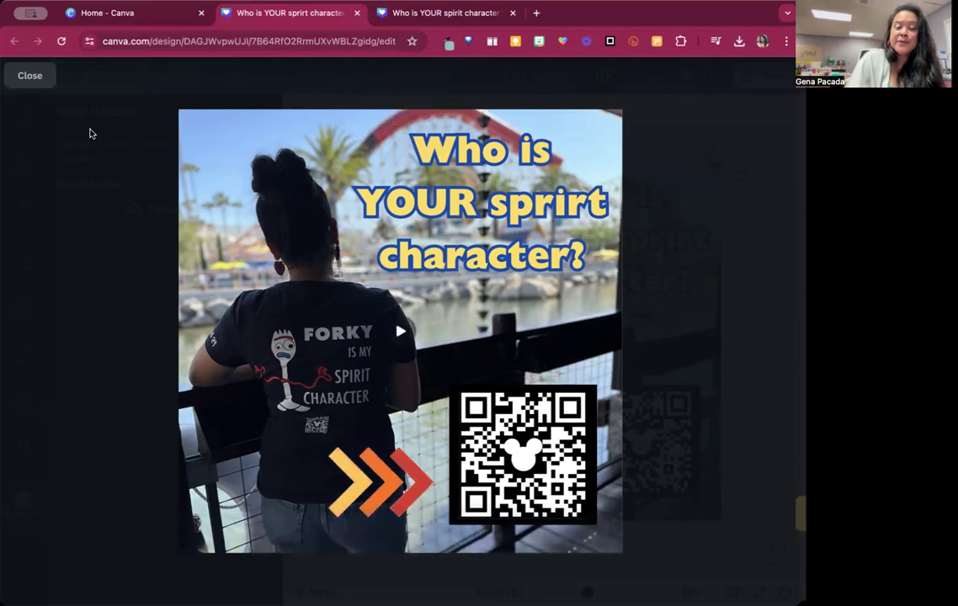
pyautogui.click(34, 82)
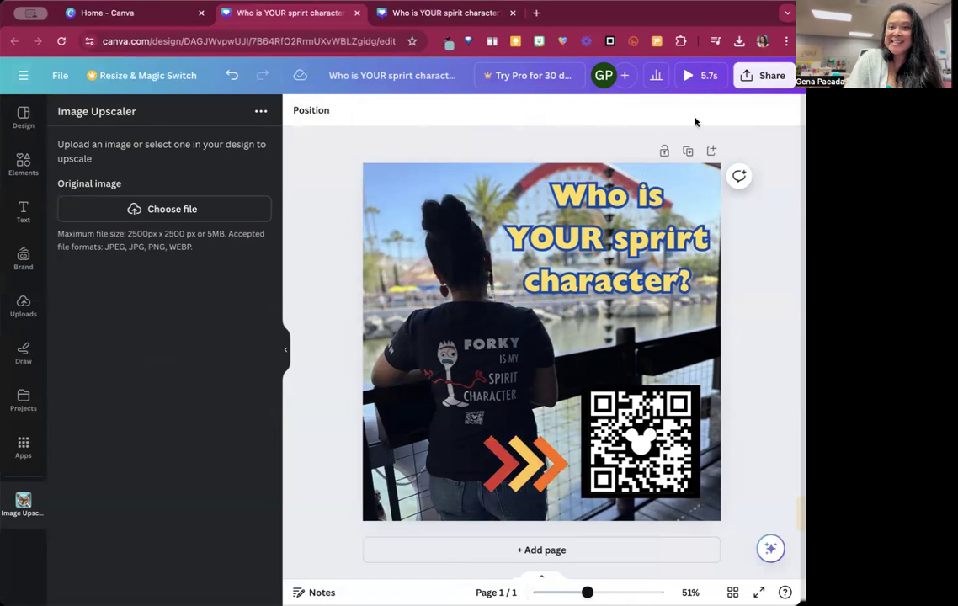
# Download the design with file type GIF and dismiss the download-complete popup.
pyautogui.click(748, 78)
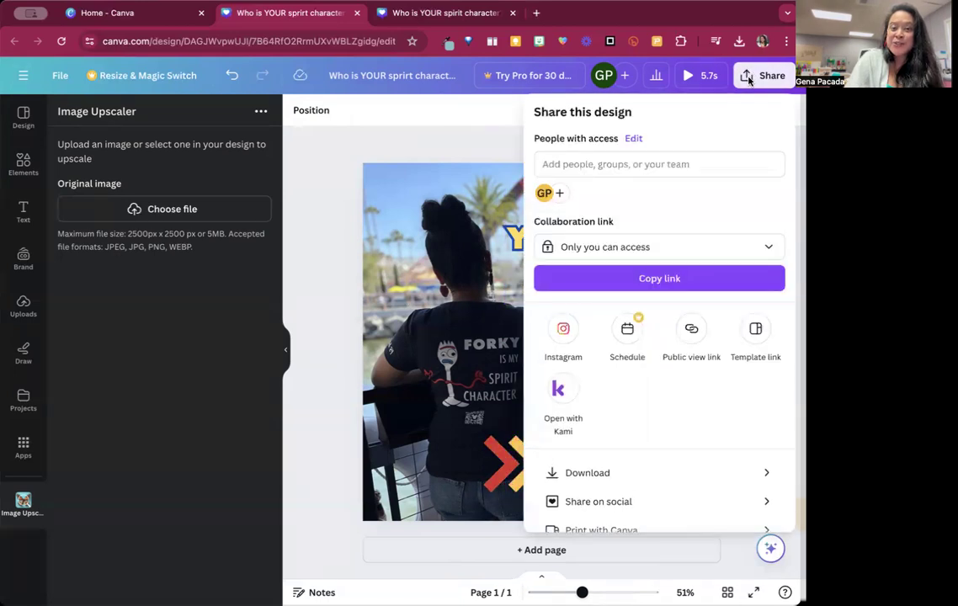
pyautogui.scroll(-2, 654, 383)
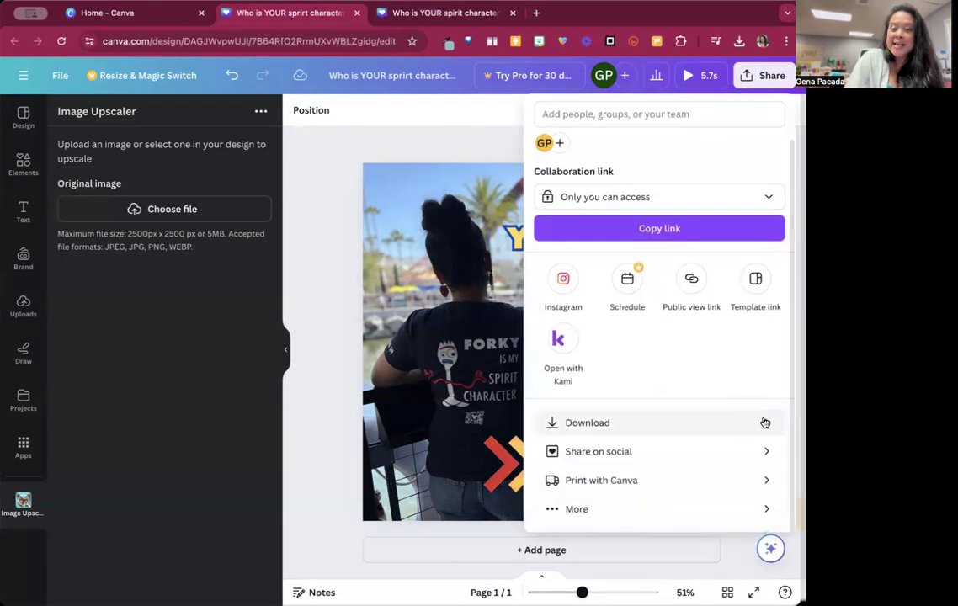
pyautogui.click(765, 423)
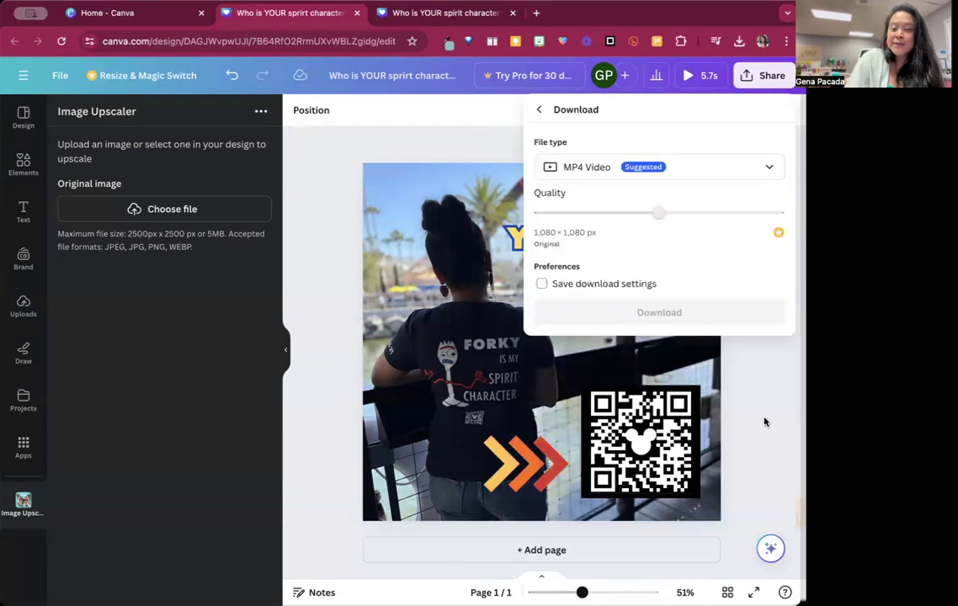
pyautogui.click(753, 172)
pyautogui.click(595, 436)
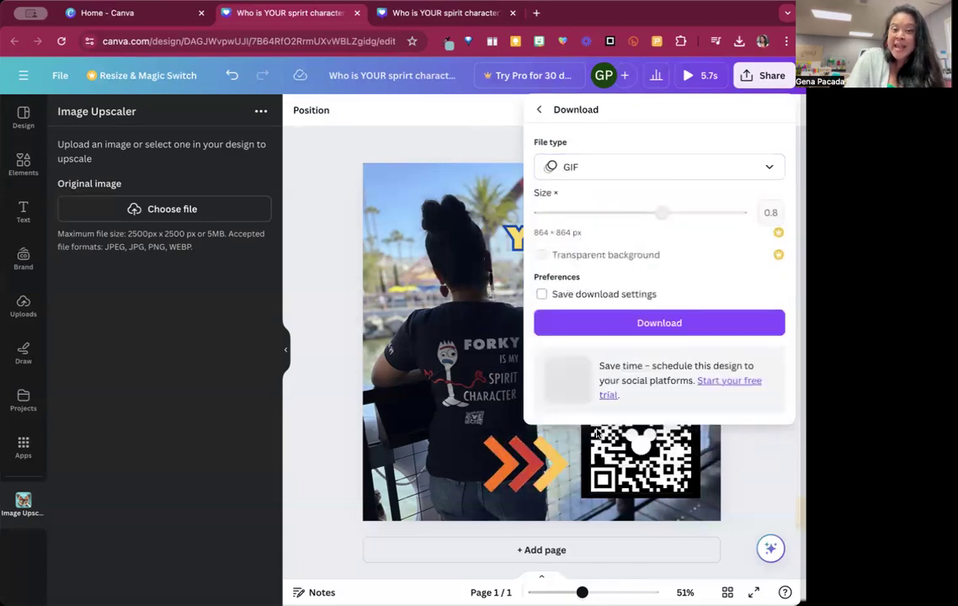
pyautogui.click(590, 322)
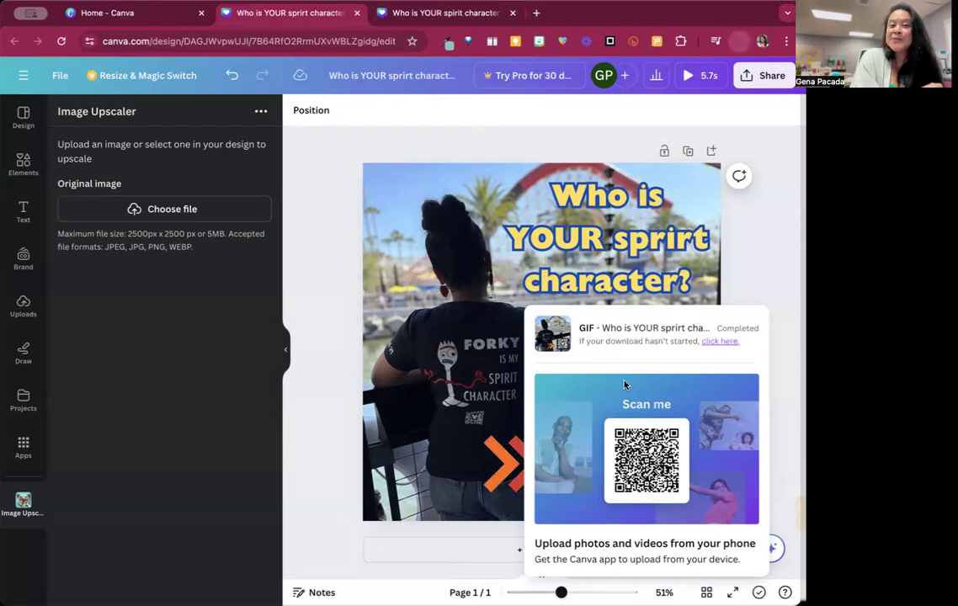
pyautogui.click(447, 126)
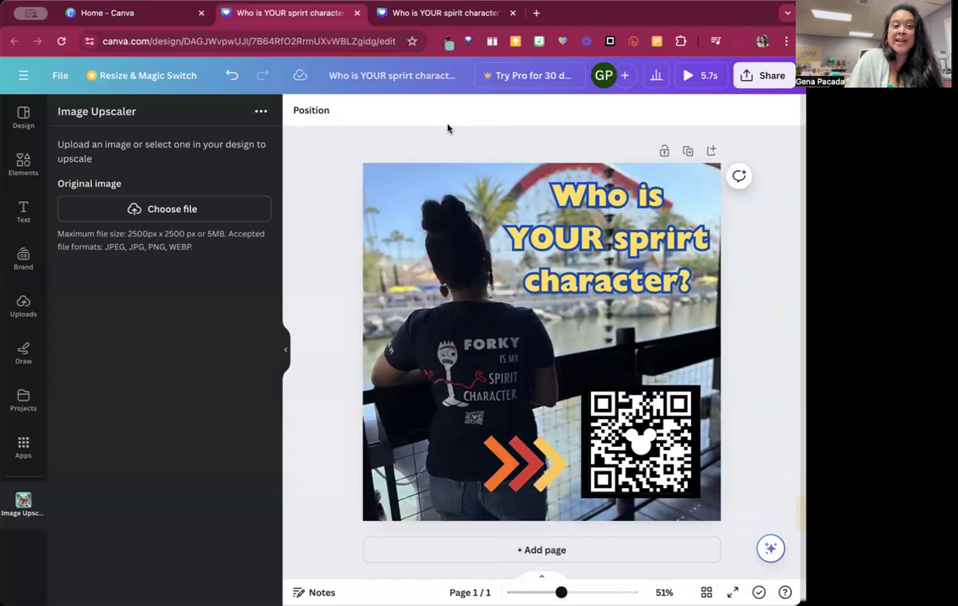